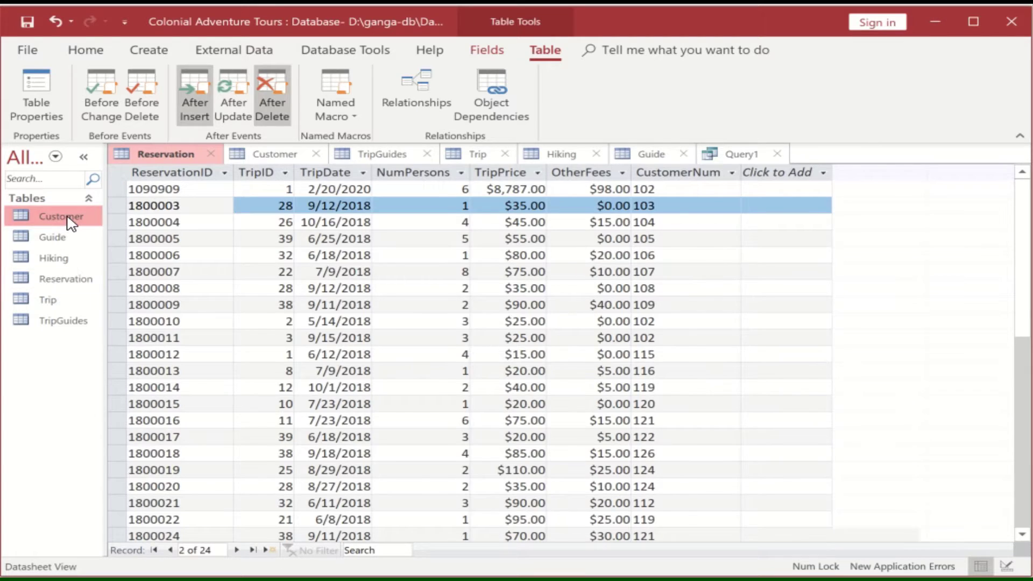
- Open the Reservation and Customer tables and select each one's CustomerNum column
{"action": "left_click", "coordinate": [66, 284]}
{"action": "double_click", "coordinate": [65, 284]}
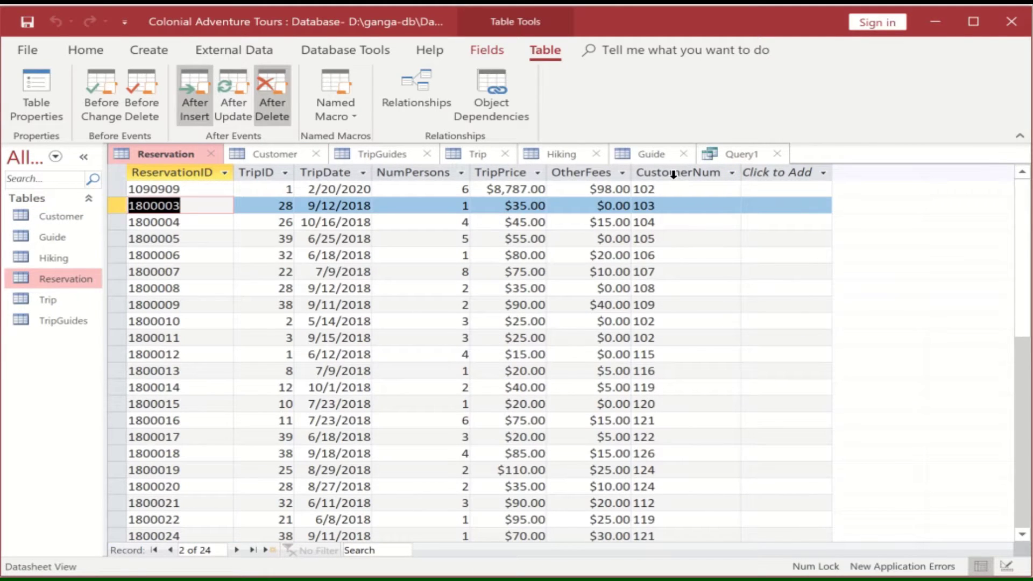
{"action": "left_click", "coordinate": [673, 174]}
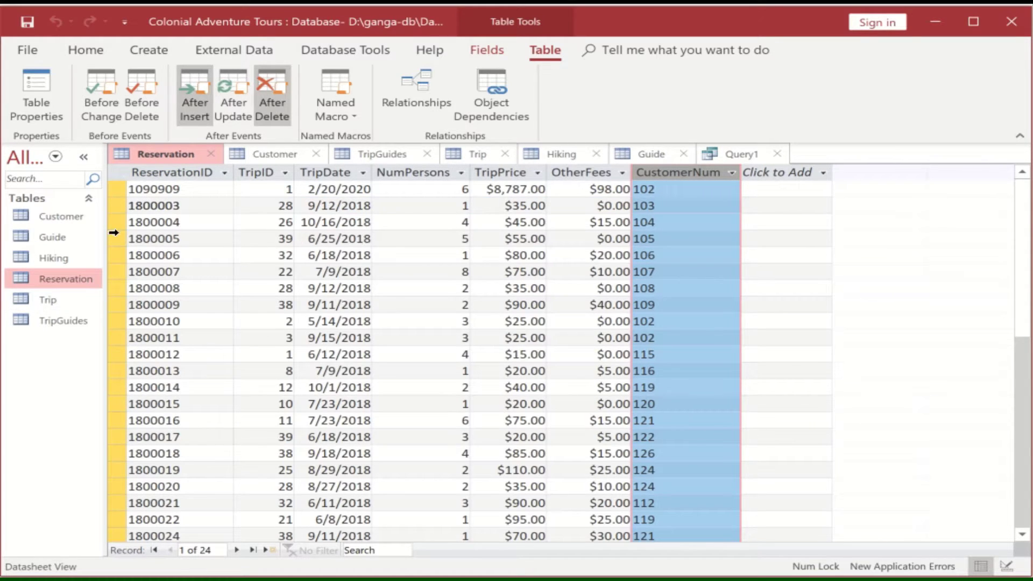
{"action": "left_click", "coordinate": [53, 220]}
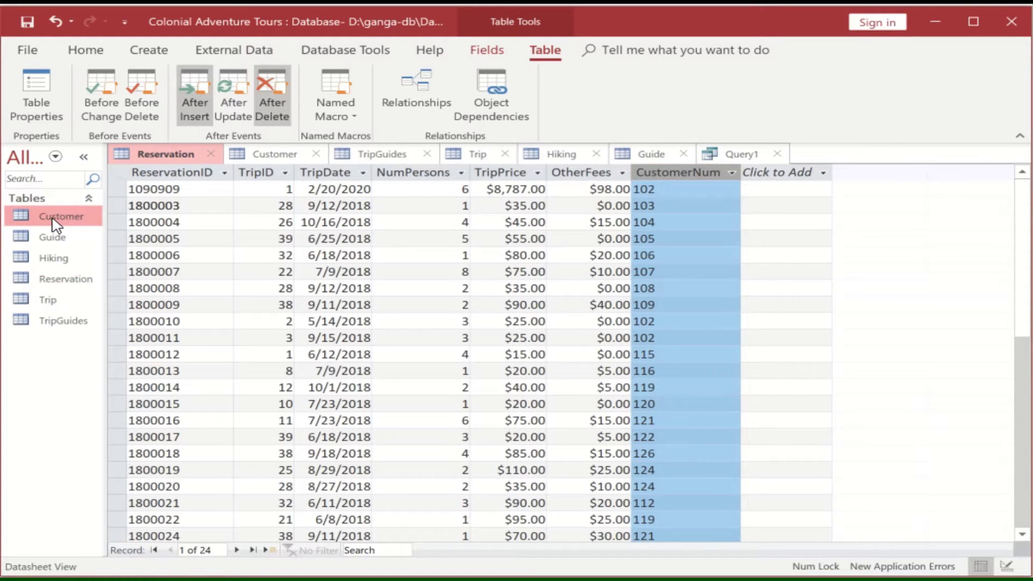
{"action": "double_click", "coordinate": [53, 222]}
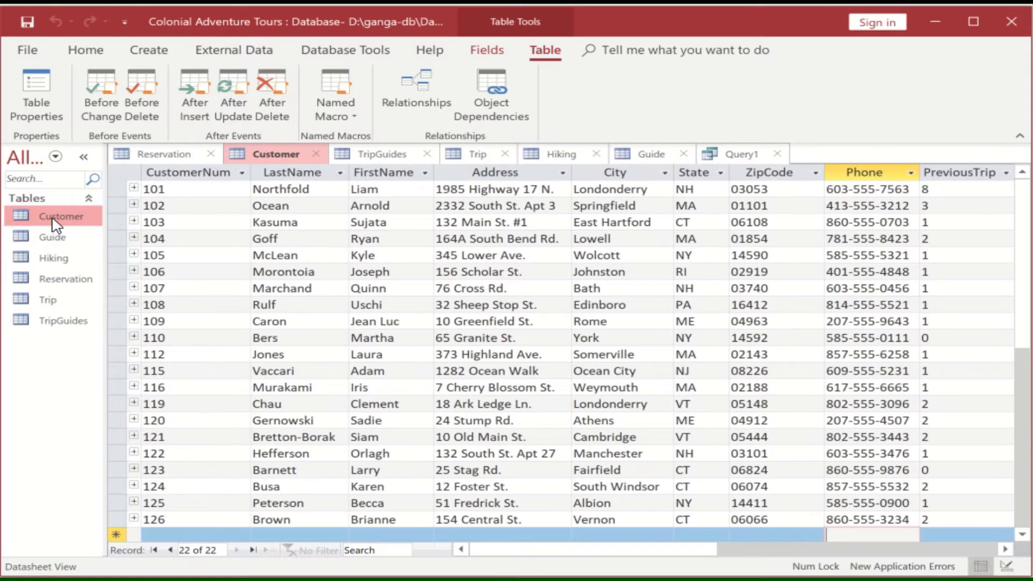
{"action": "left_click", "coordinate": [183, 171]}
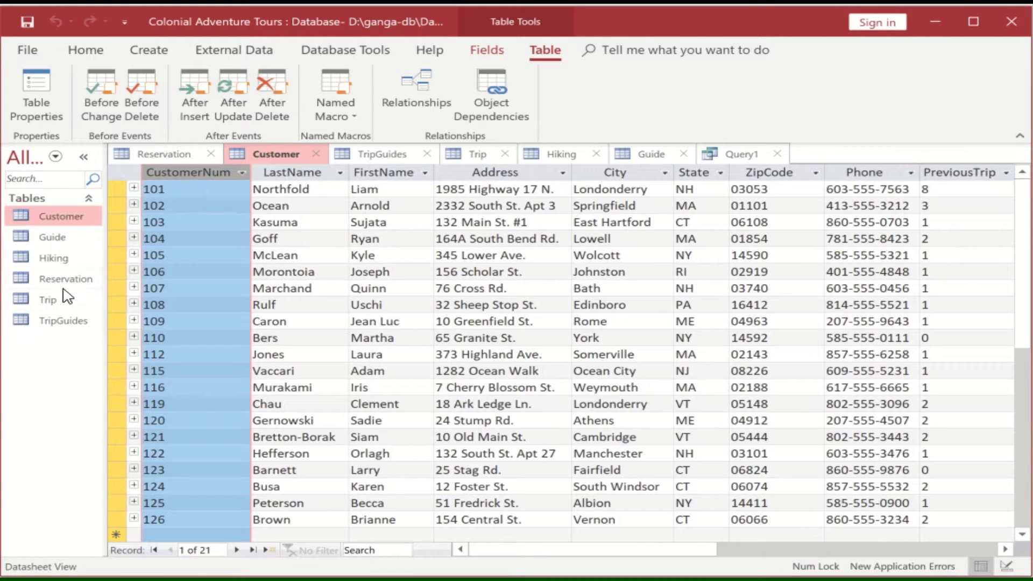
- Select reservation 1800022, then customer 101's PreviousTrip value in Customer
{"action": "left_click", "coordinate": [63, 286]}
{"action": "double_click", "coordinate": [63, 286]}
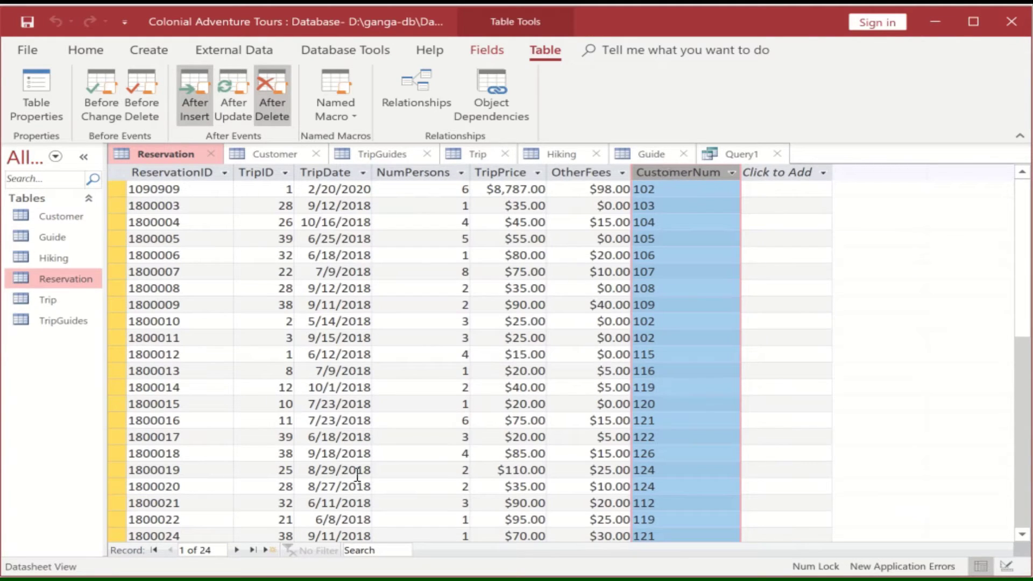
{"action": "left_click", "coordinate": [117, 519]}
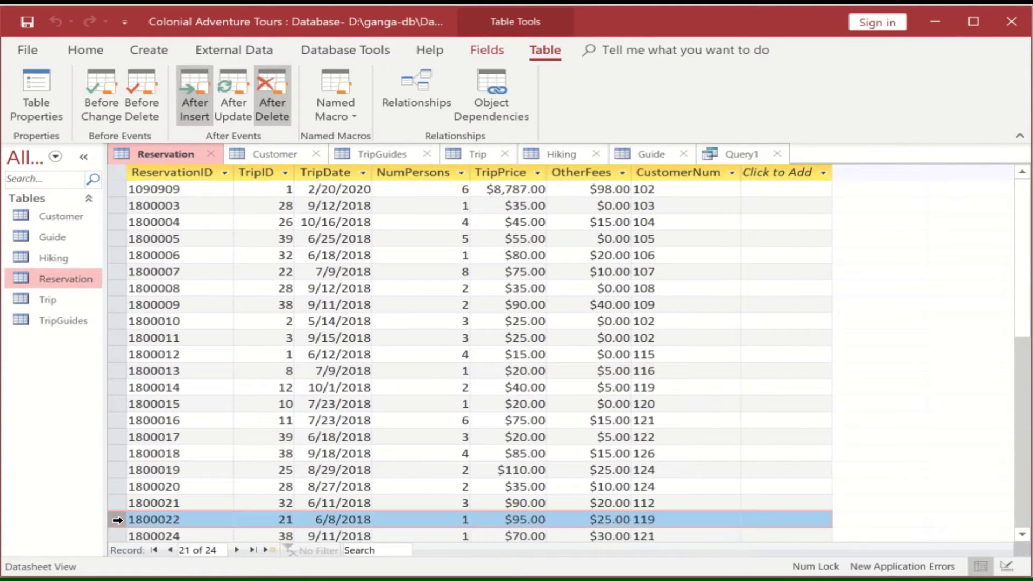
{"action": "double_click", "coordinate": [62, 218]}
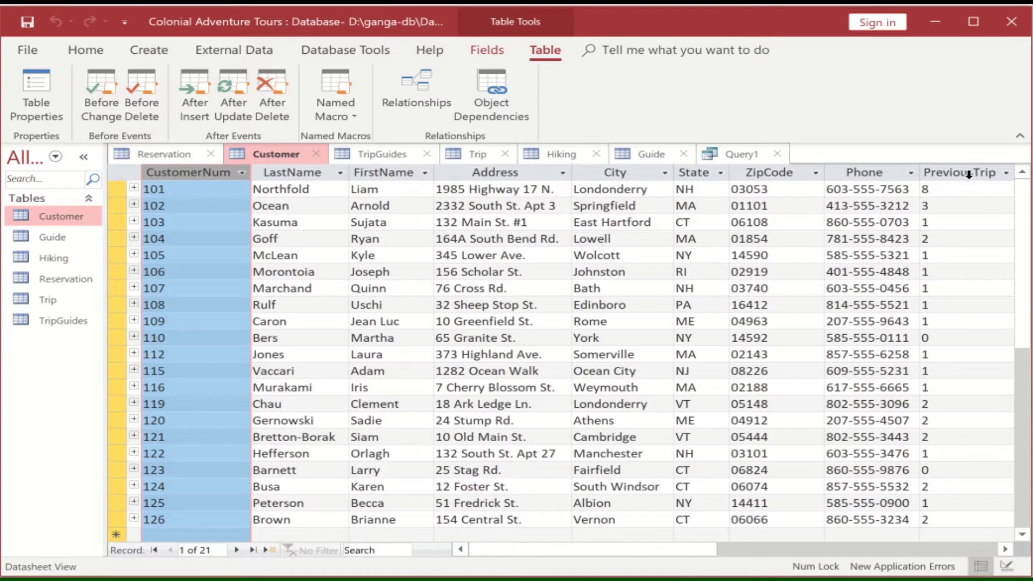
{"action": "left_click", "coordinate": [958, 184]}
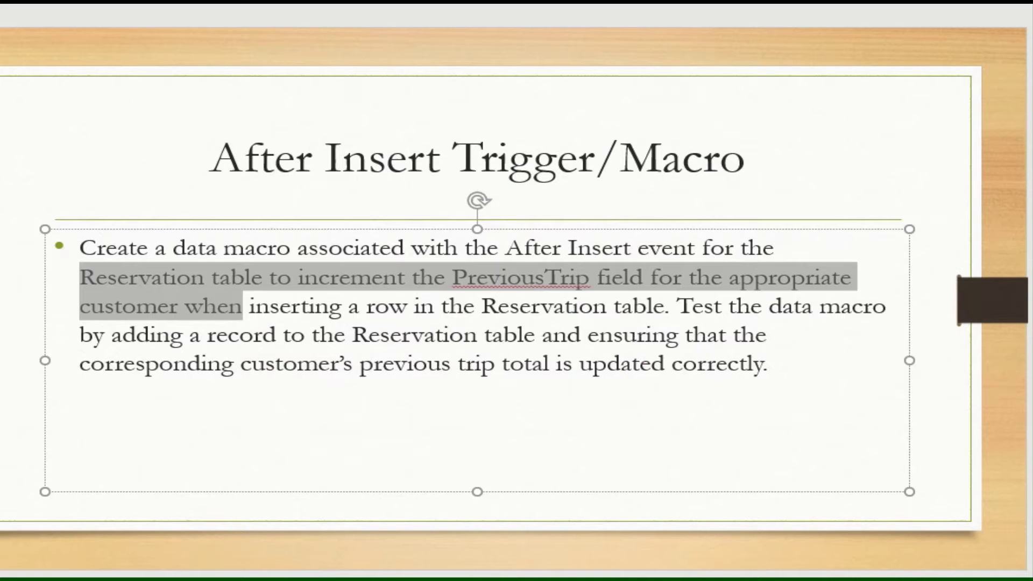
- Highlight the PreviousTrip increment requirement on the After Insert slide, then deselect it
{"action": "left_click", "coordinate": [271, 302]}
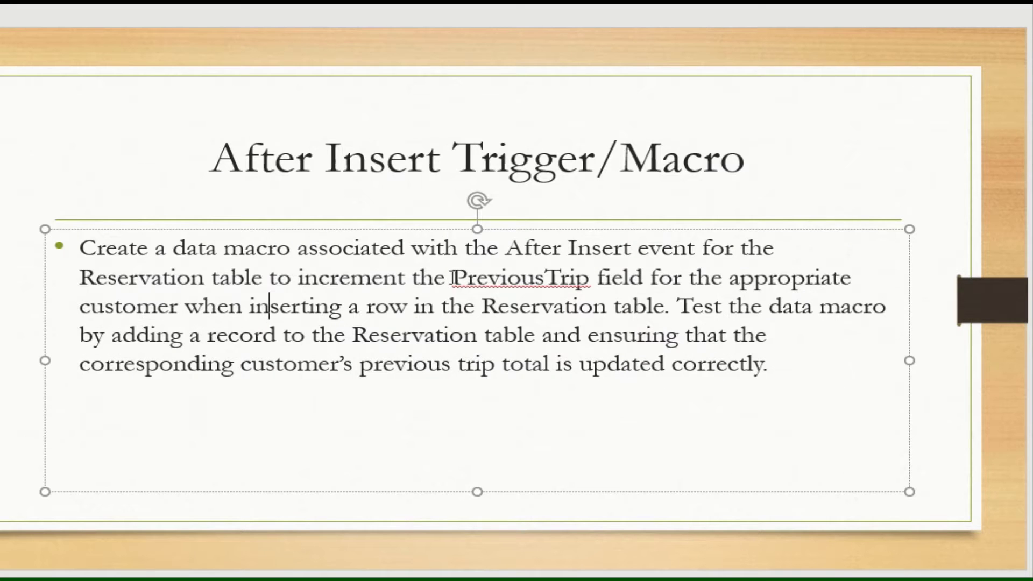
{"action": "left_click_drag", "start_coordinate": [453, 278], "coordinate": [506, 312]}
{"action": "left_click", "coordinate": [340, 310]}
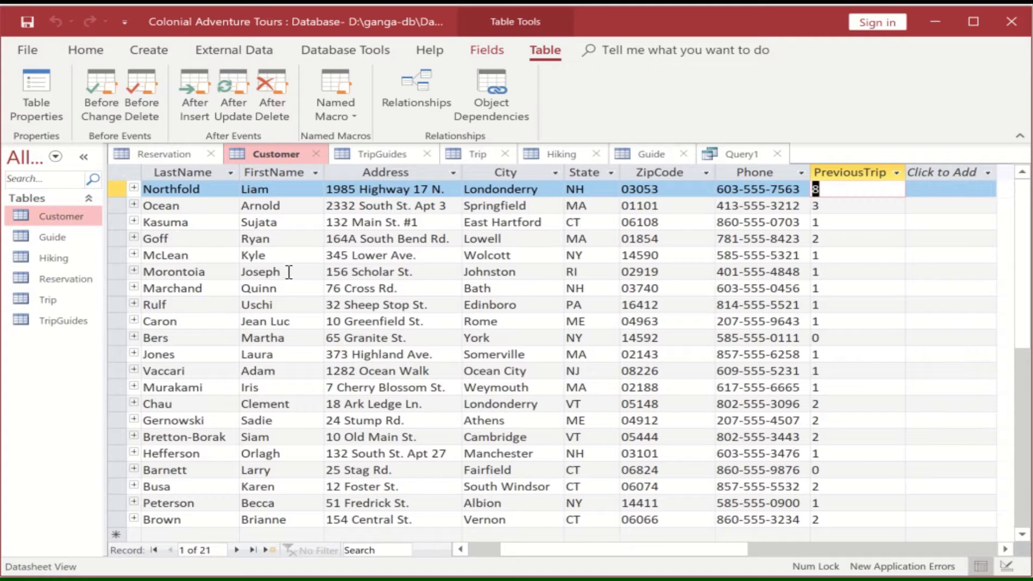
- Inspect Customer's PreviousTrip column around customers 108–109, then go to Reservation's new-record row
{"action": "left_click", "coordinate": [875, 172]}
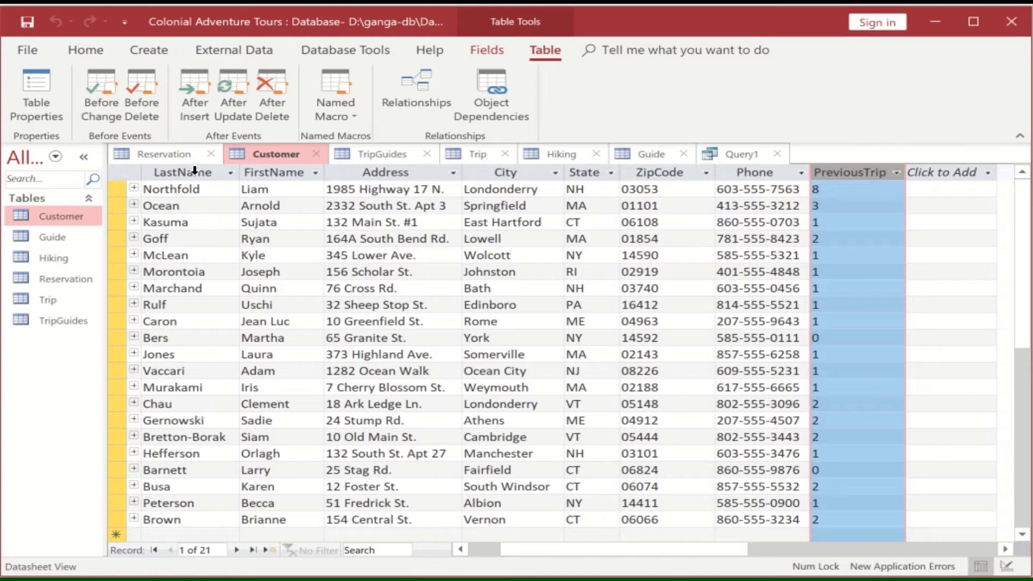
{"action": "left_click", "coordinate": [249, 325]}
{"action": "key", "text": "shift+Tab"}
{"action": "key", "text": "shift+Tab"}
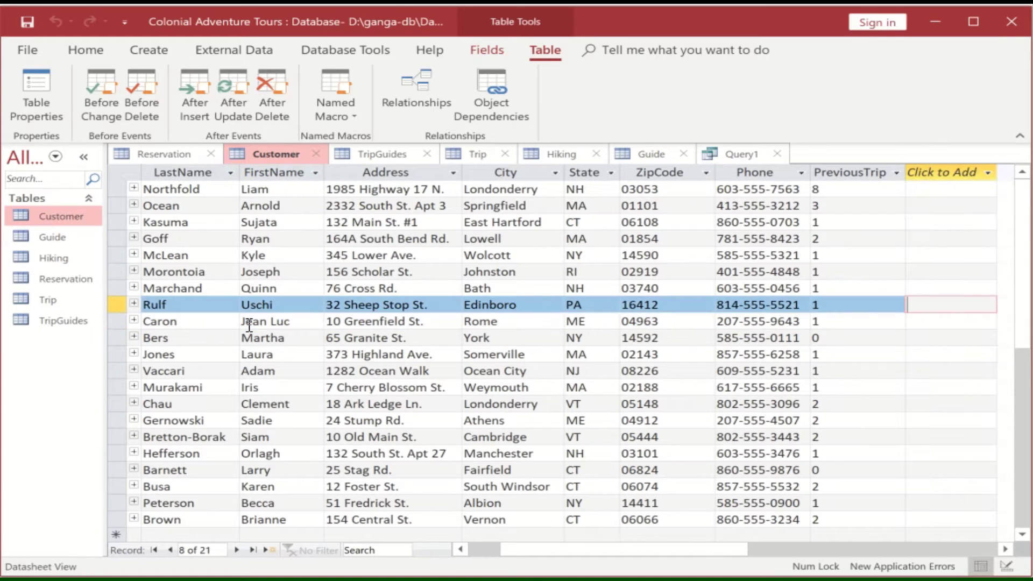
{"action": "key", "text": "shift+Tab"}
{"action": "key", "text": "shift+Tab"}
{"action": "key", "text": "shift+Tab"}
{"action": "key", "text": "shift+Tab"}
{"action": "key", "text": "shift+Tab"}
{"action": "key", "text": "shift+Tab"}
{"action": "key", "text": "shift+Tab"}
{"action": "key", "text": "shift+Tab"}
{"action": "key", "text": "shift+Tab"}
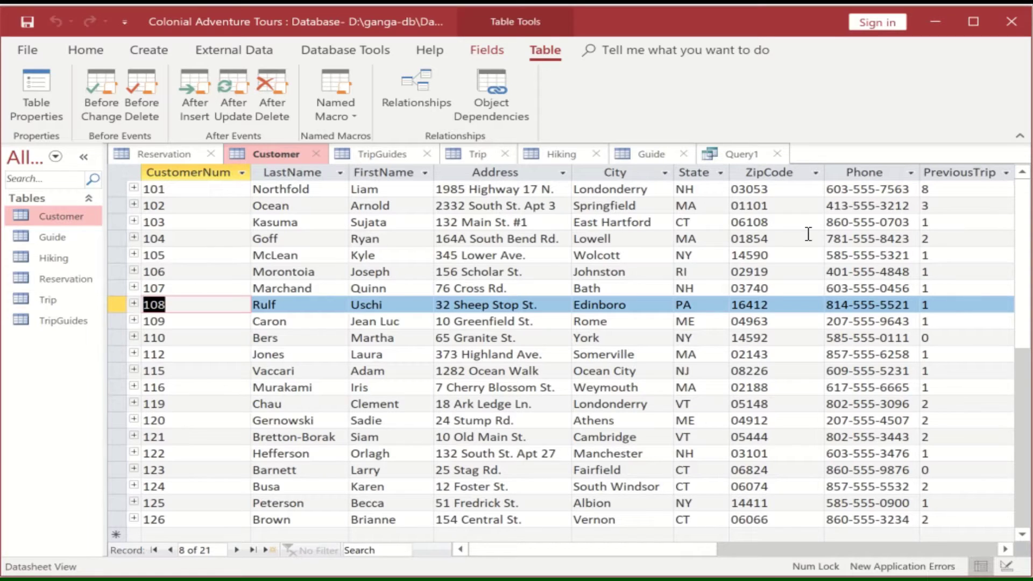
{"action": "left_click", "coordinate": [68, 284]}
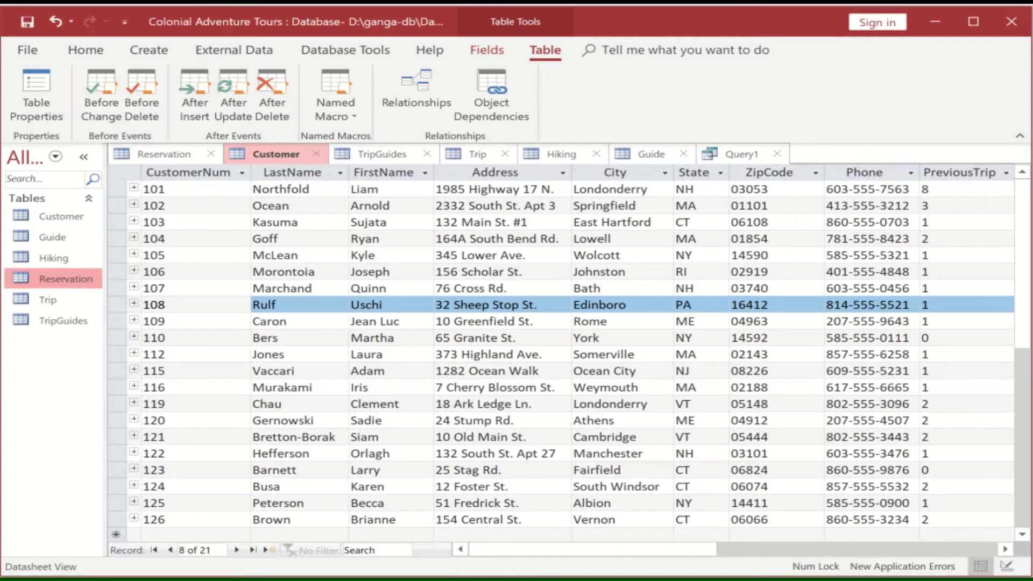
{"action": "left_click", "coordinate": [1020, 468]}
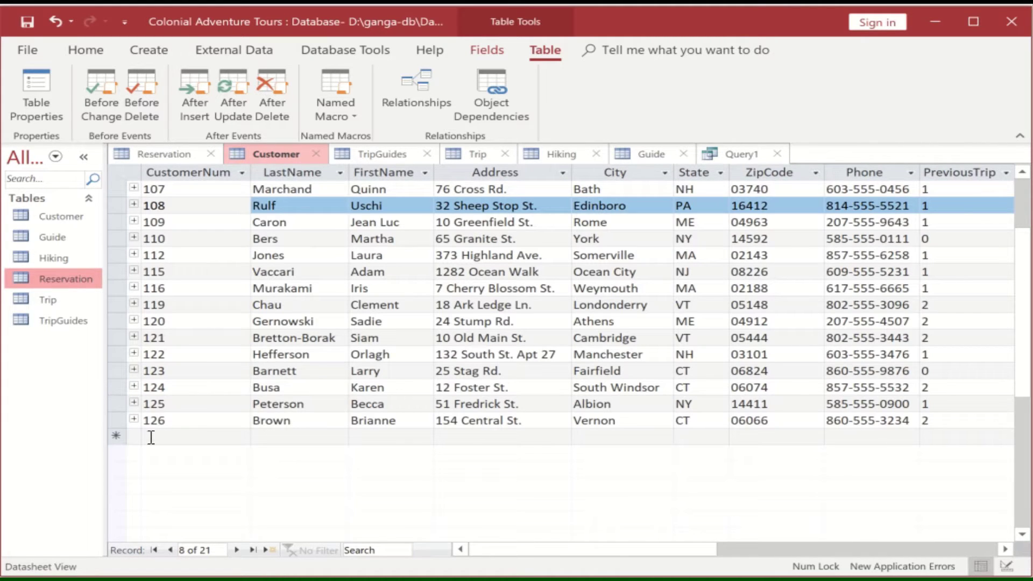
{"action": "left_click", "coordinate": [151, 438]}
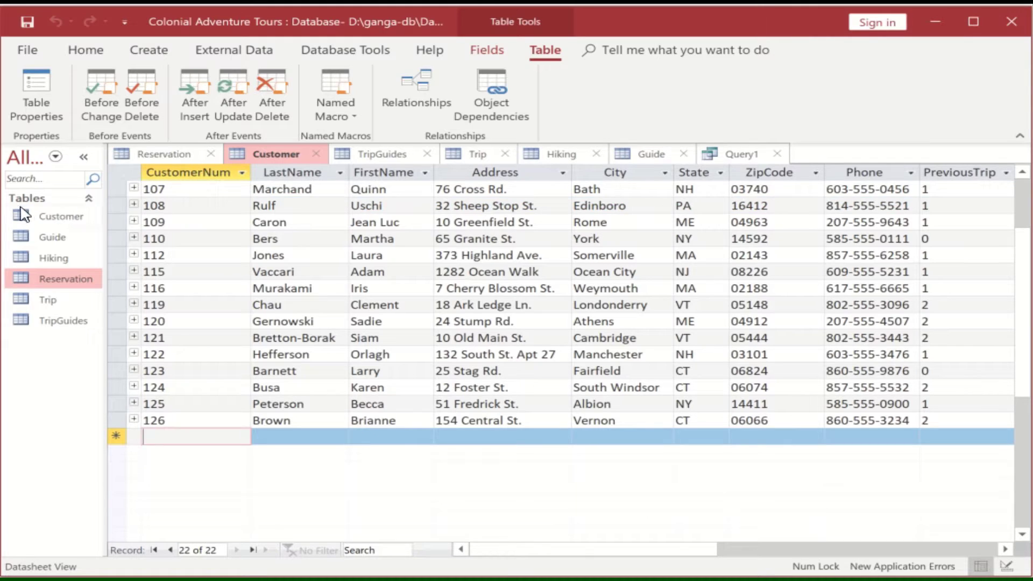
- Select customer 101's PreviousTrip value 8 in Customer, then reopen Reservation
{"action": "left_click", "coordinate": [52, 217]}
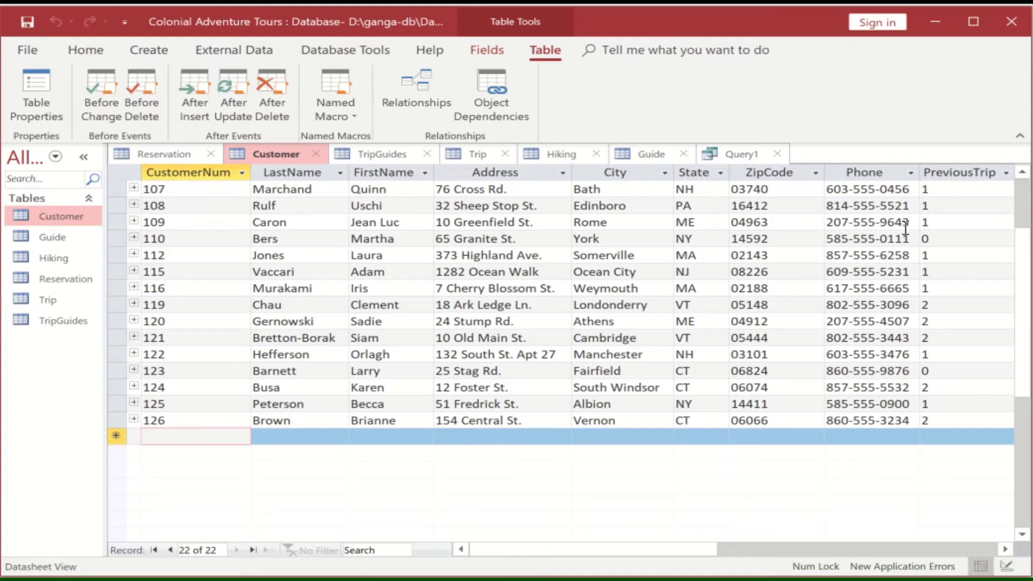
{"action": "left_click_drag", "start_coordinate": [569, 547], "coordinate": [656, 553]}
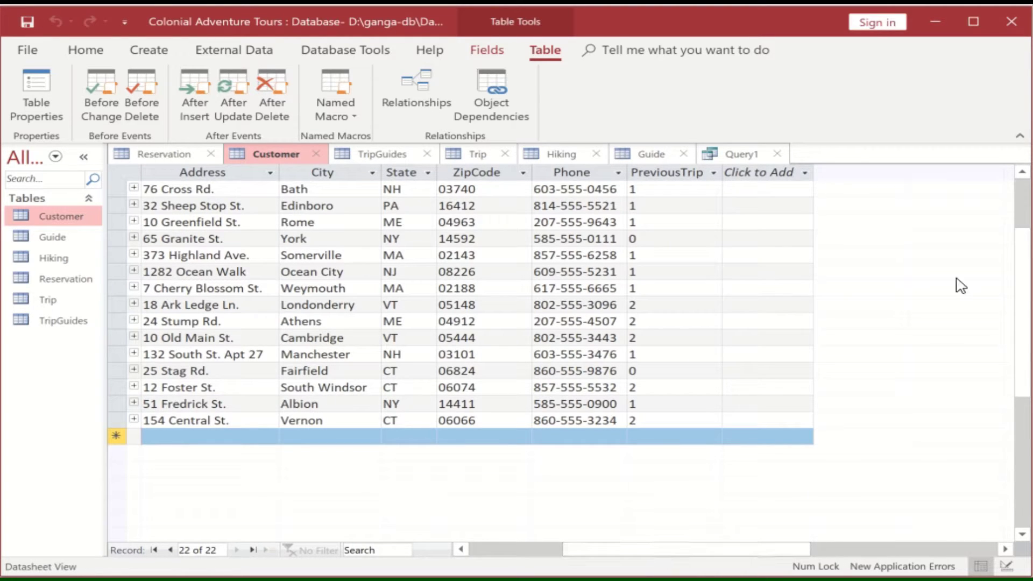
{"action": "left_click", "coordinate": [1022, 212]}
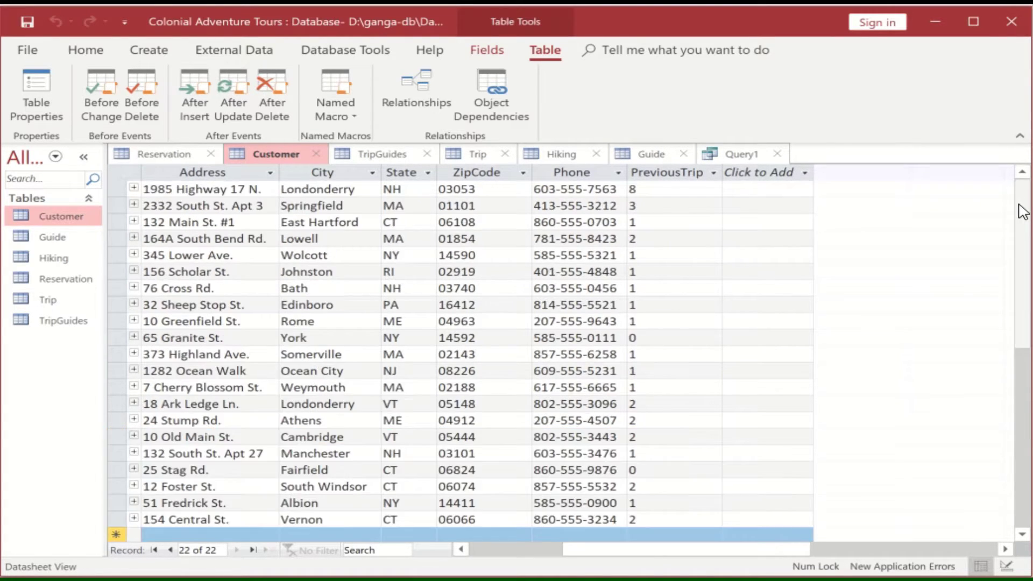
{"action": "left_click", "coordinate": [655, 193]}
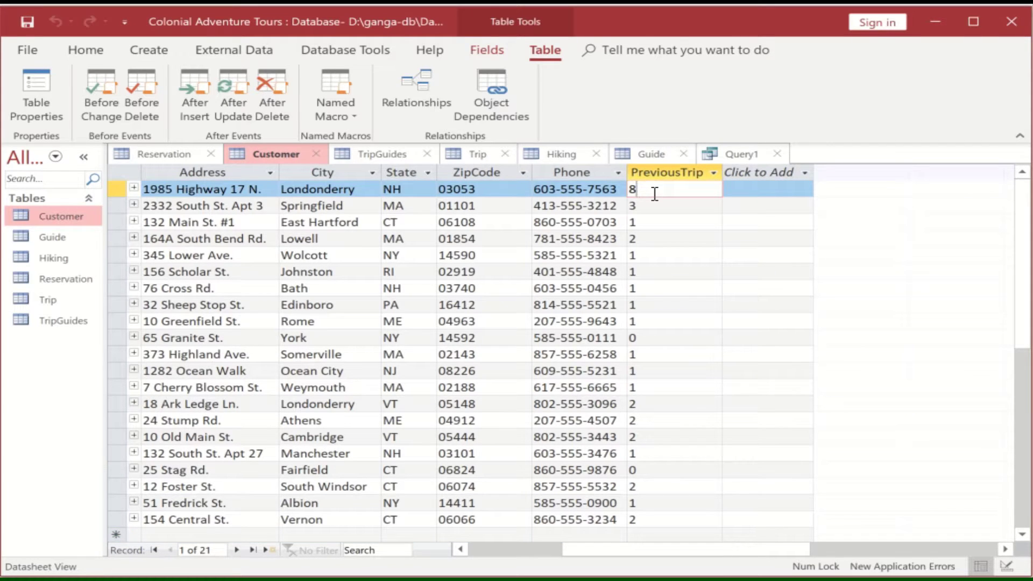
{"action": "double_click", "coordinate": [634, 191]}
{"action": "left_click", "coordinate": [495, 550]}
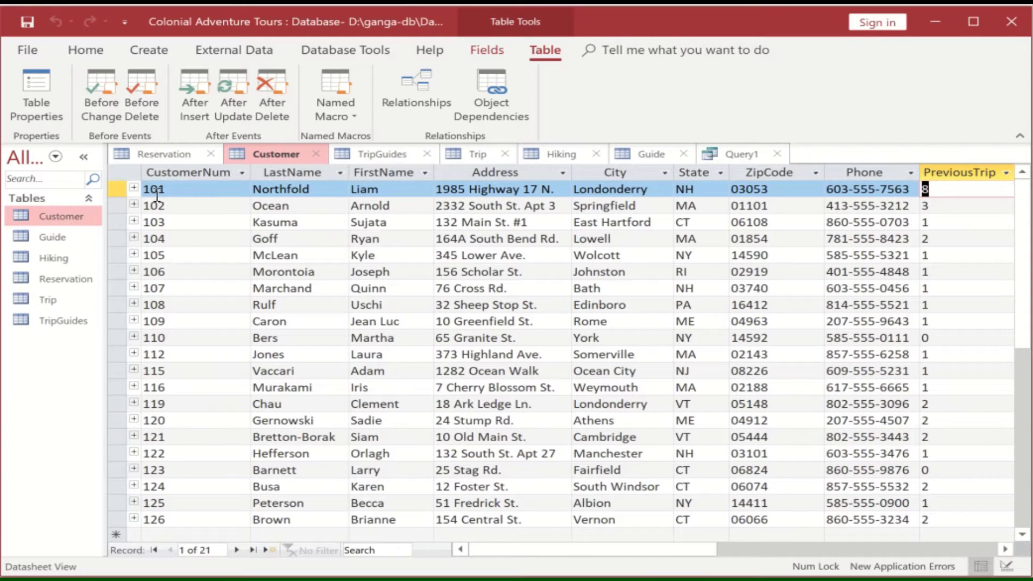
{"action": "left_click", "coordinate": [67, 292]}
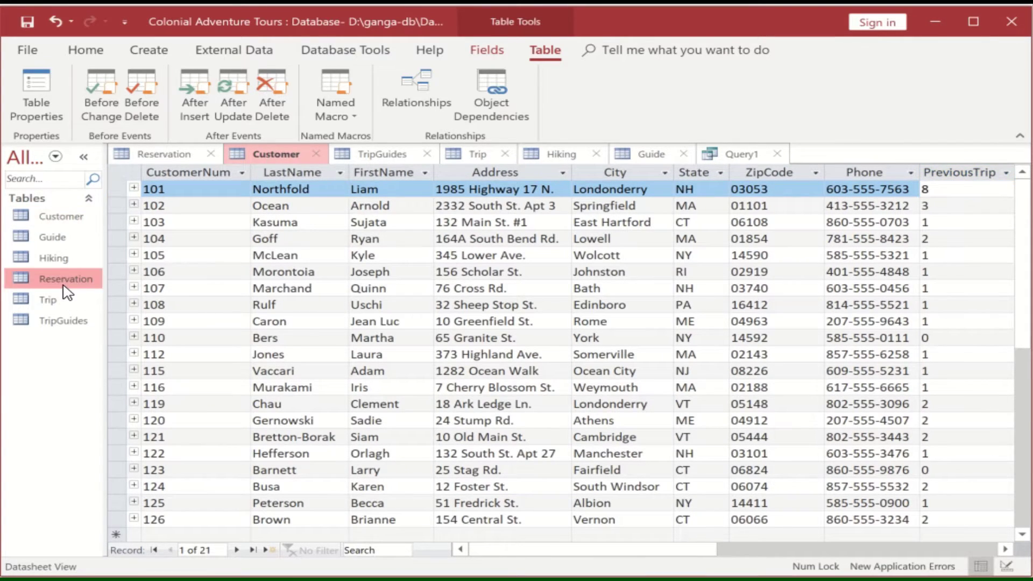
{"action": "double_click", "coordinate": [67, 291]}
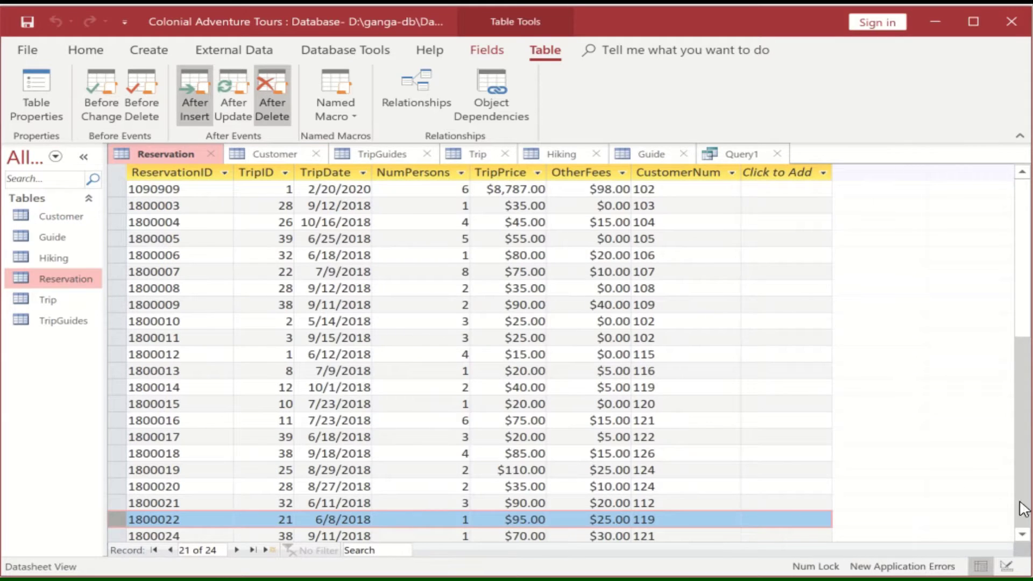
- Start a new reservation with ReservationID 1800030 and TripID 12
{"action": "left_click_drag", "start_coordinate": [1024, 309], "coordinate": [1027, 372]}
{"action": "left_click", "coordinate": [148, 491]}
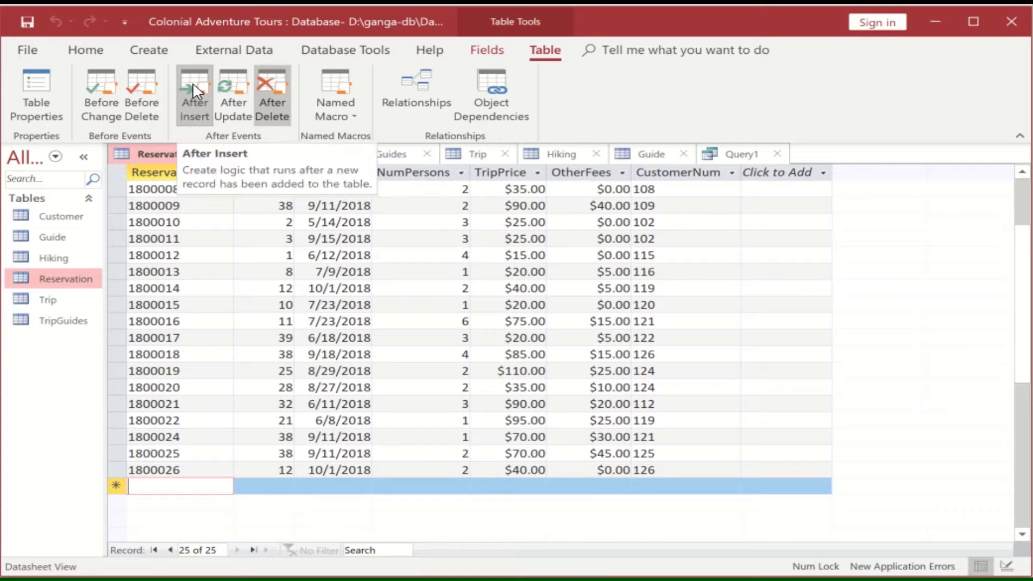
{"action": "double_click", "coordinate": [170, 473]}
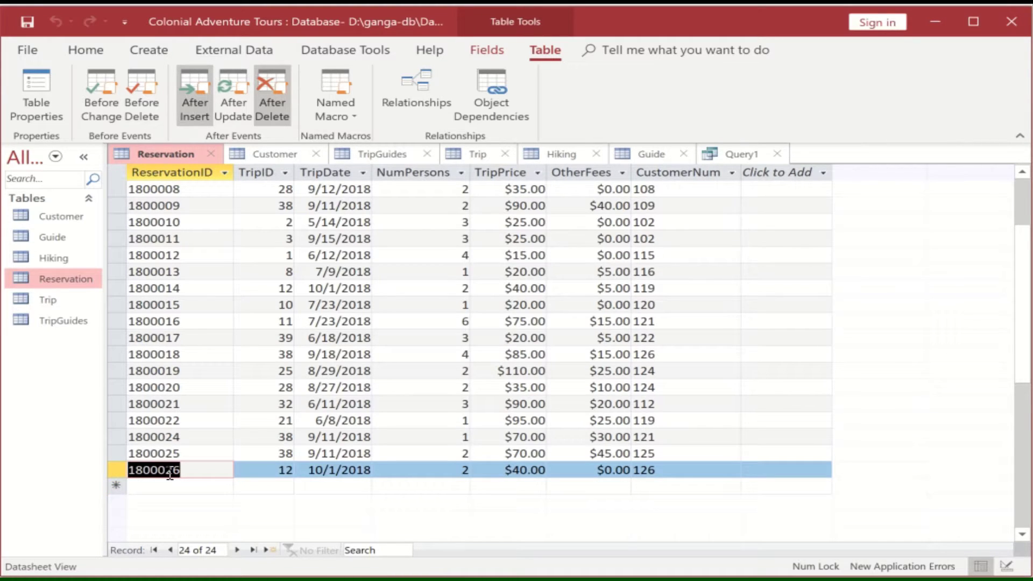
{"action": "left_click", "coordinate": [169, 487]}
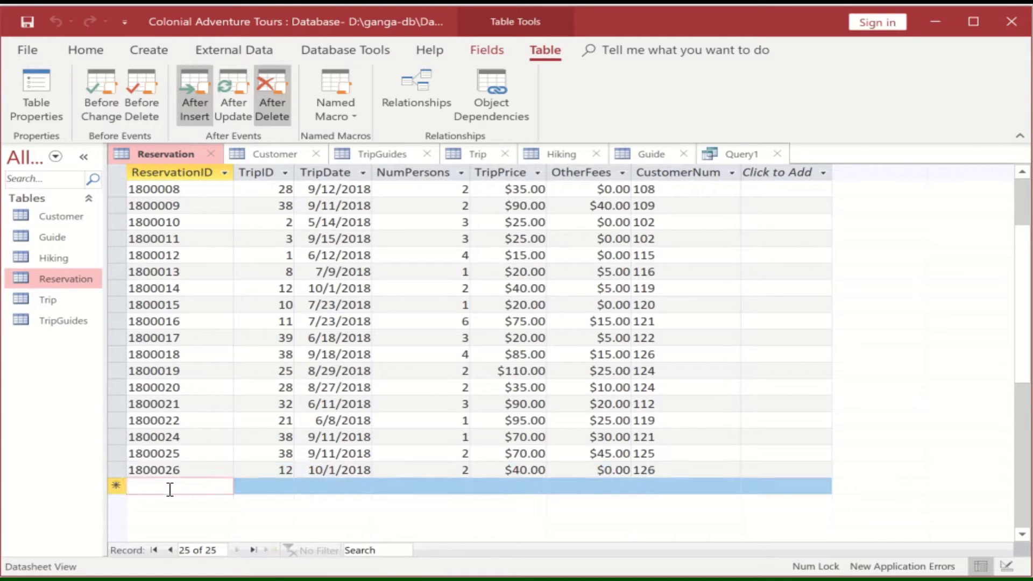
{"action": "type", "text": "1800"}
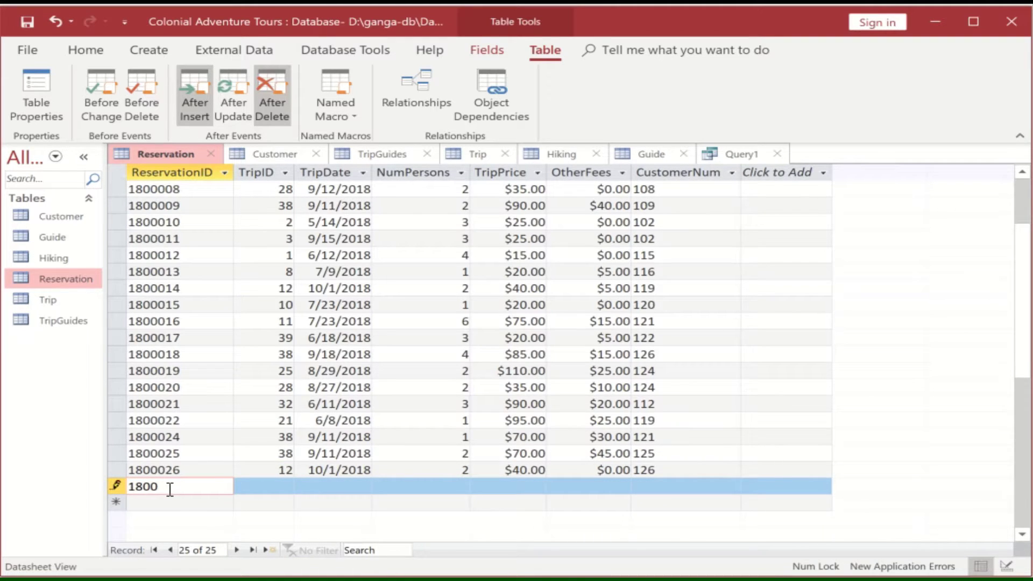
{"action": "type", "text": "030"}
{"action": "key", "text": "Tab"}
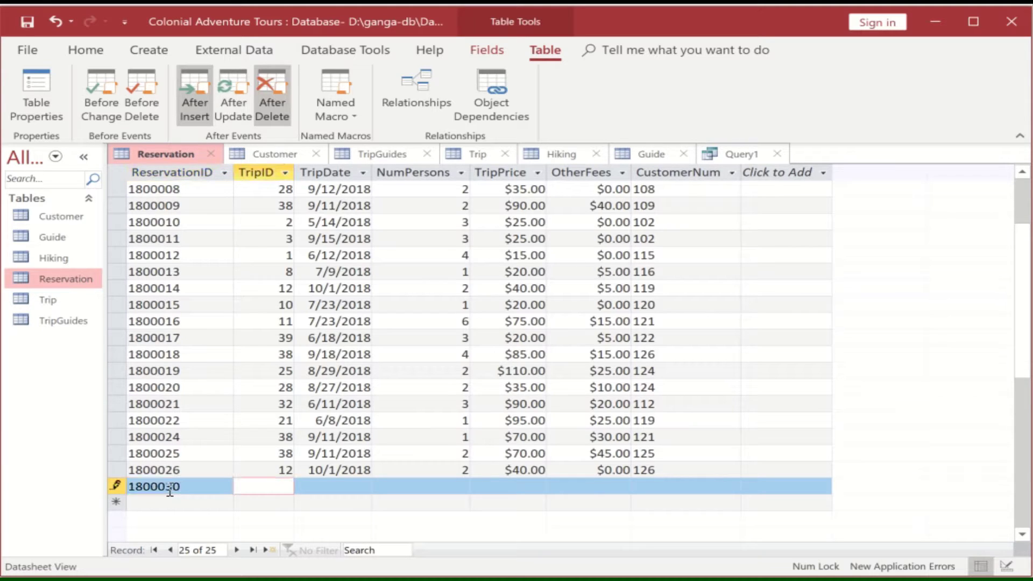
{"action": "type", "text": "12"}
{"action": "key", "text": "Tab"}
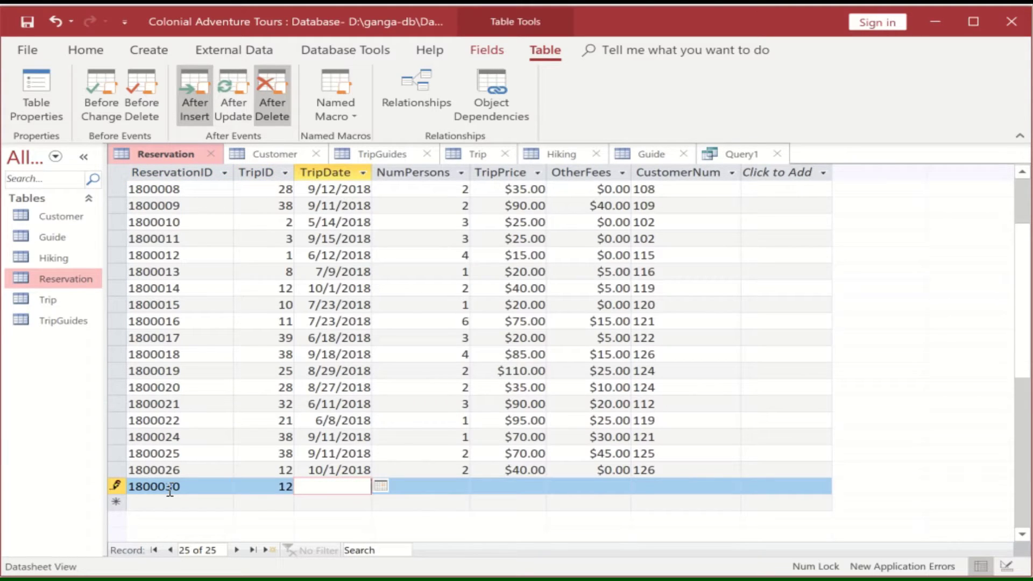
- Complete it with date 10/1/2018, 4 persons, $60.00, $7.00 fees, customer 101, and save
{"action": "type", "text": "10/1/2018"}
{"action": "key", "text": "Tab"}
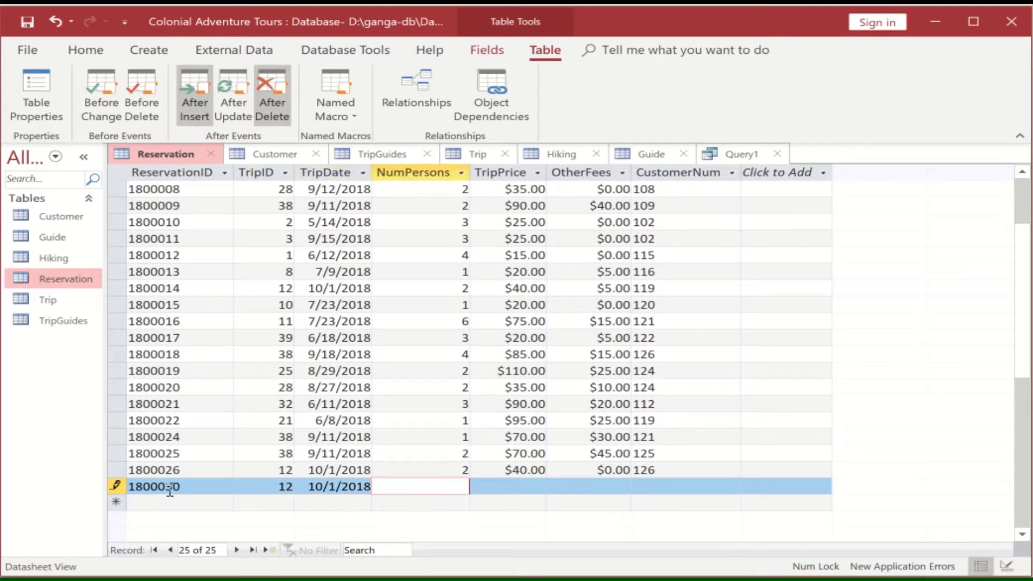
{"action": "key", "text": "Tab"}
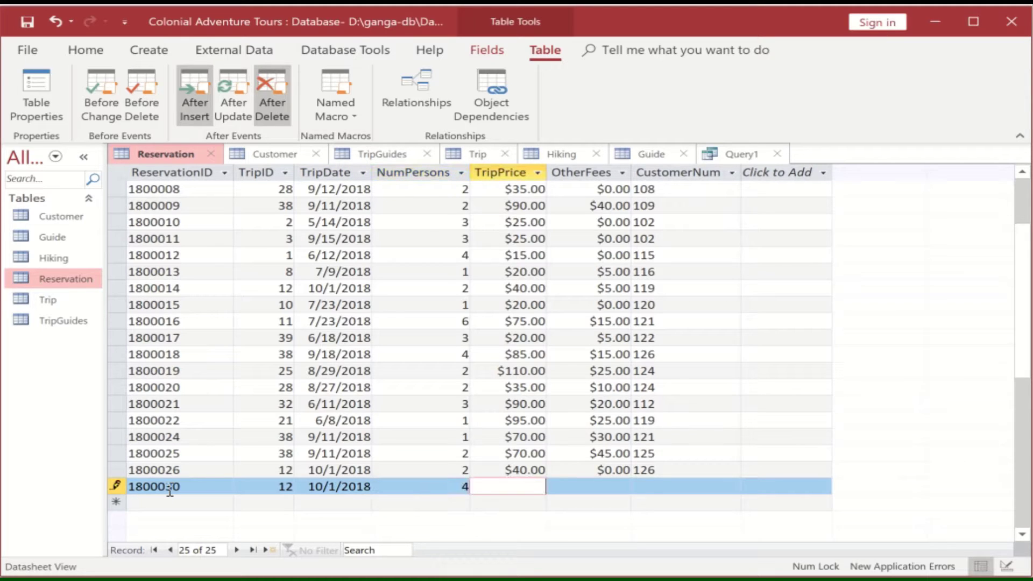
{"action": "key", "text": "Tab"}
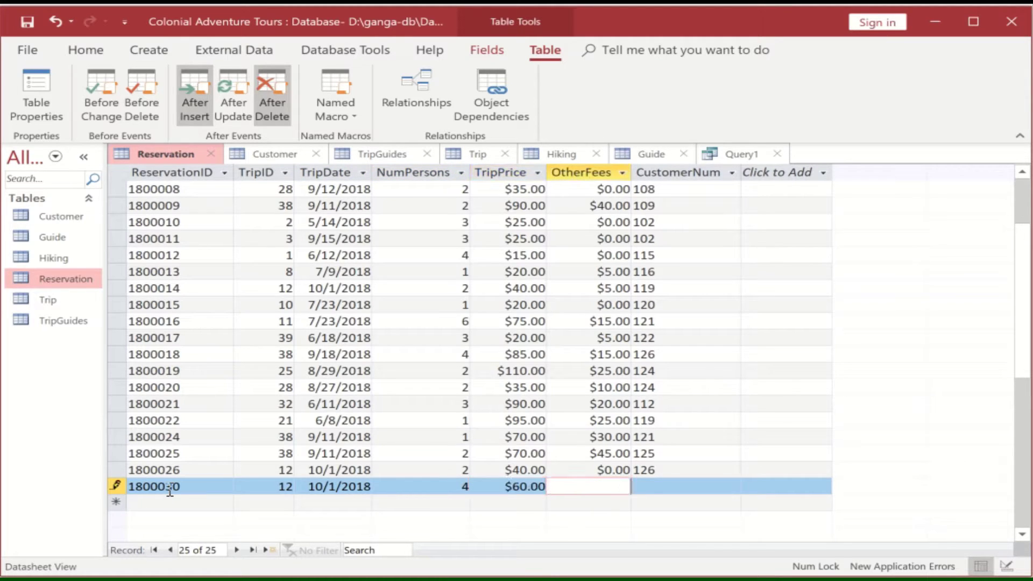
{"action": "type", "text": "7"}
{"action": "key", "text": "BackSpace"}
{"action": "key", "text": "Tab"}
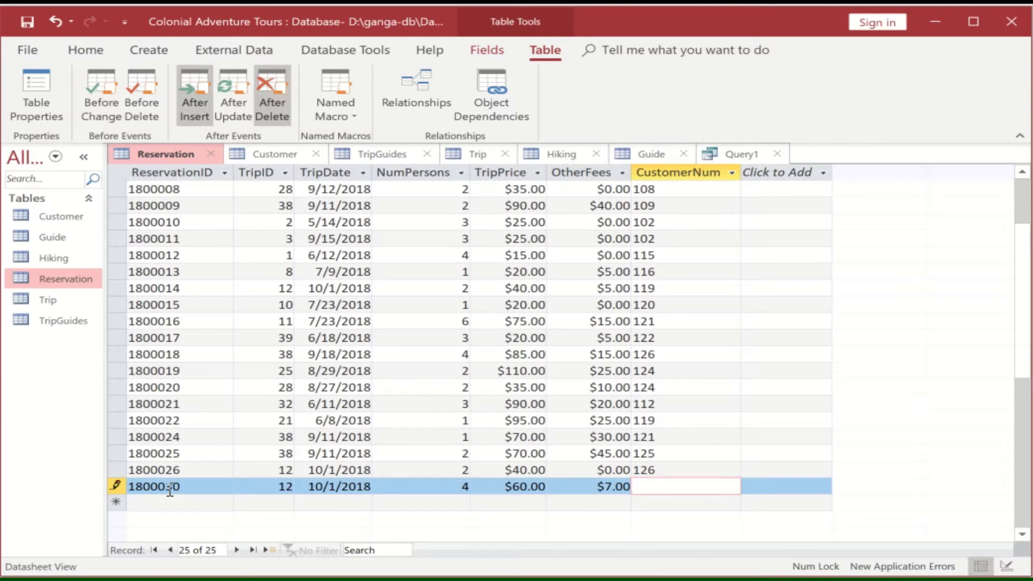
{"action": "type", "text": "101"}
{"action": "key", "text": "Tab"}
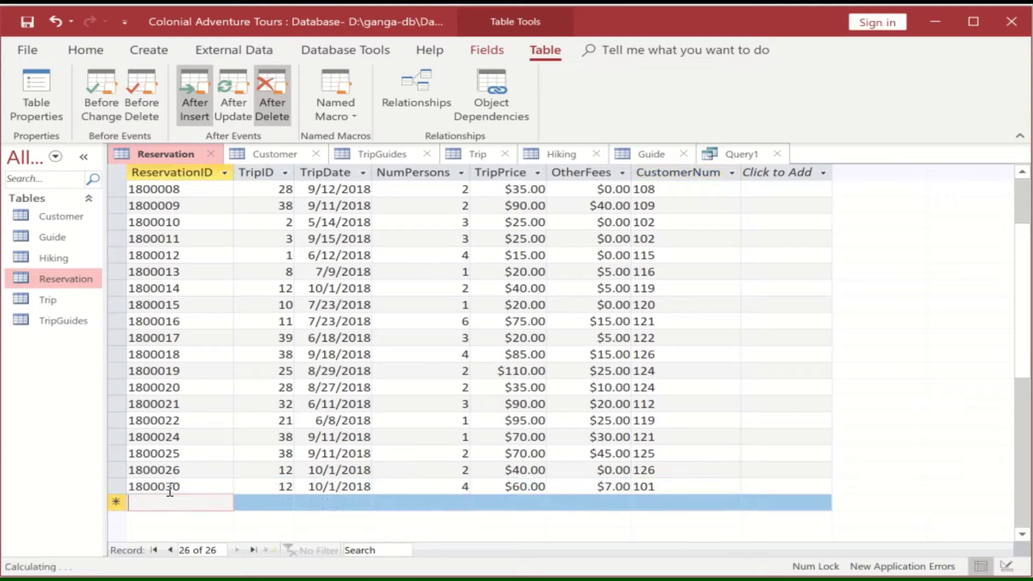
- Return to Reservation and enter ReservationID 1800031 with TripID 12
{"action": "double_click", "coordinate": [58, 226]}
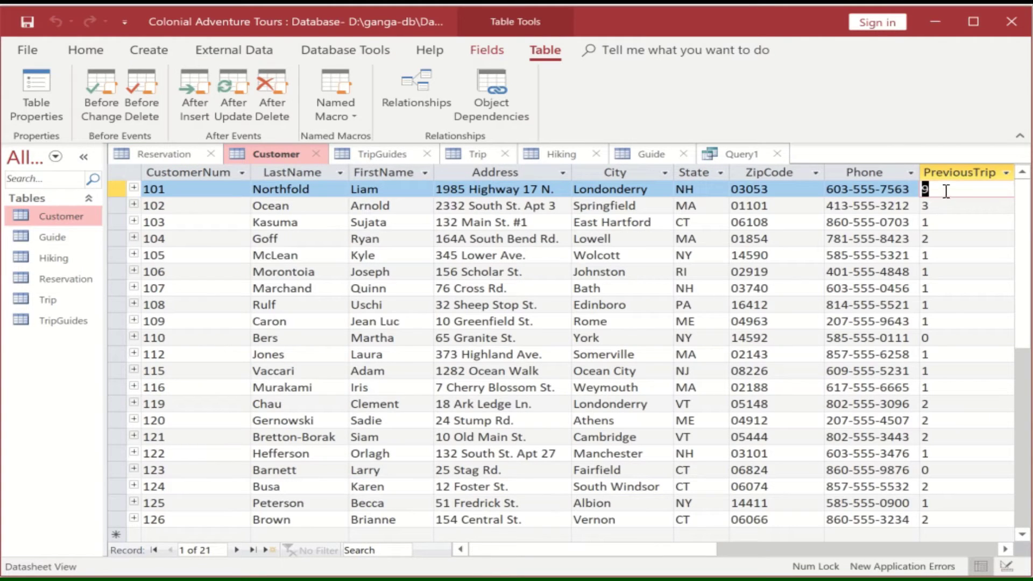
{"action": "double_click", "coordinate": [64, 279]}
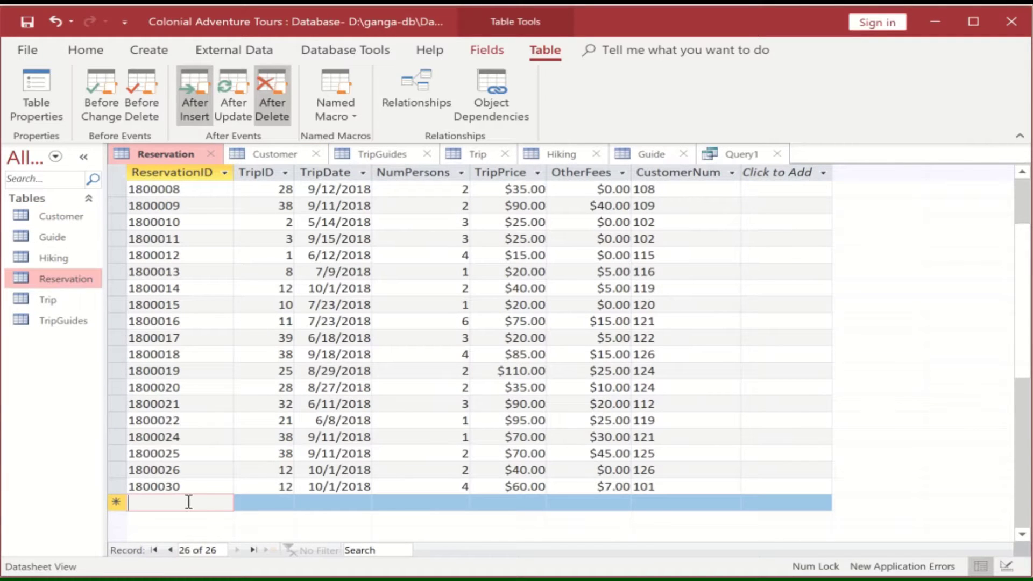
{"action": "type", "text": "1800"}
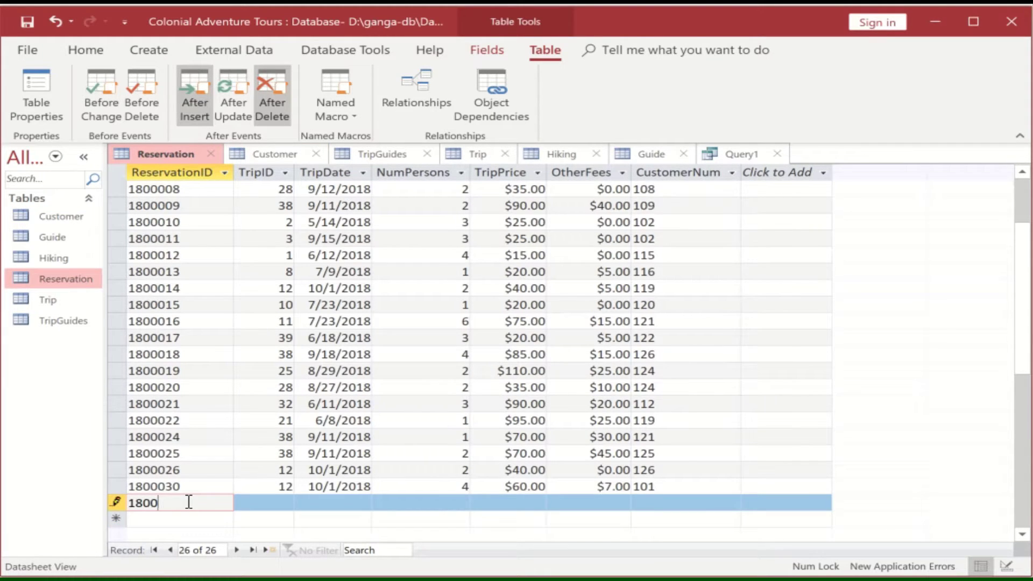
{"action": "type", "text": "04"}
{"action": "key", "text": "BackSpace"}
{"action": "type", "text": "31"}
{"action": "key", "text": "Tab"}
{"action": "type", "text": "12"}
{"action": "key", "text": "Tab"}
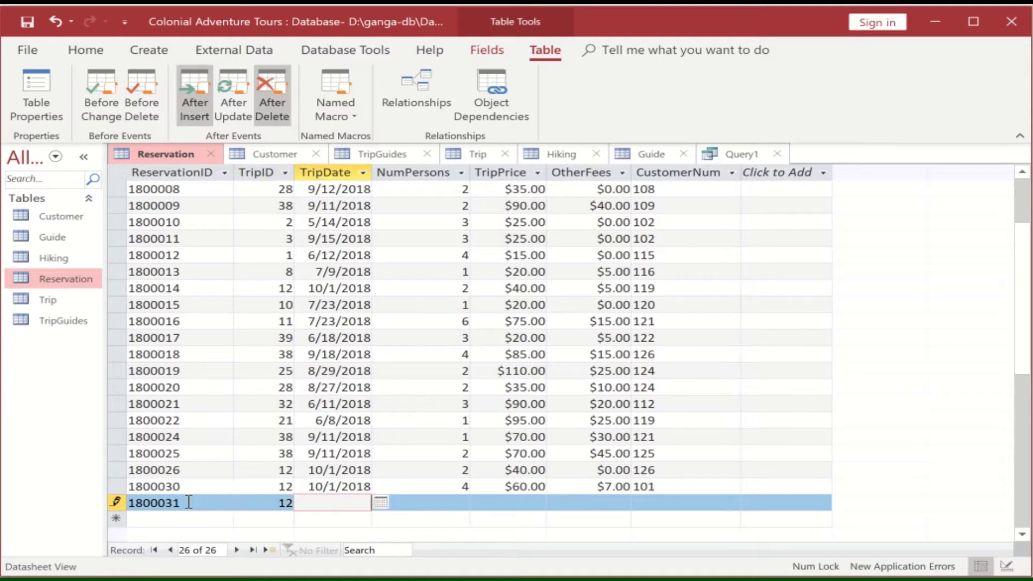
- Fill in date 10/2/2019, 5 persons, $78.00, $6.00 fees, customer 101, and save
{"action": "type", "text": "10/2"}
{"action": "type", "text": "/"}
{"action": "type", "text": "2019"}
{"action": "key", "text": "Tab"}
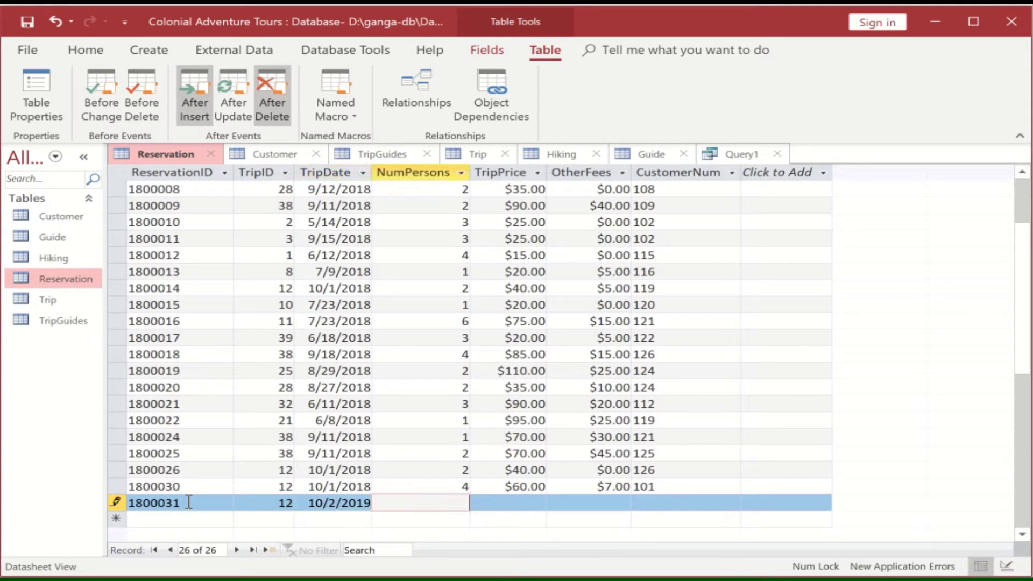
{"action": "type", "text": "5"}
{"action": "key", "text": "Tab"}
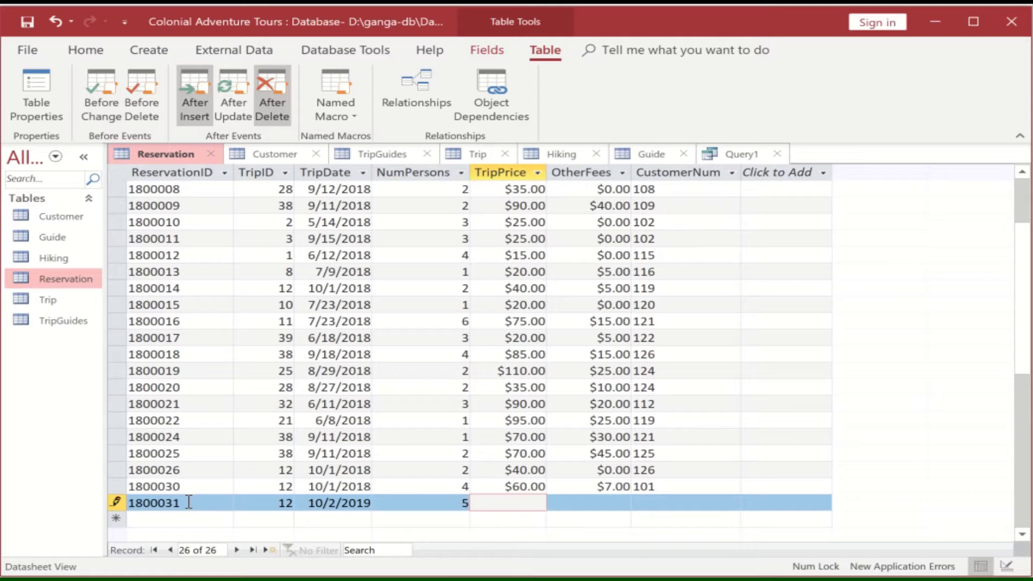
{"action": "type", "text": "78"}
{"action": "key", "text": "Tab"}
{"action": "type", "text": "6"}
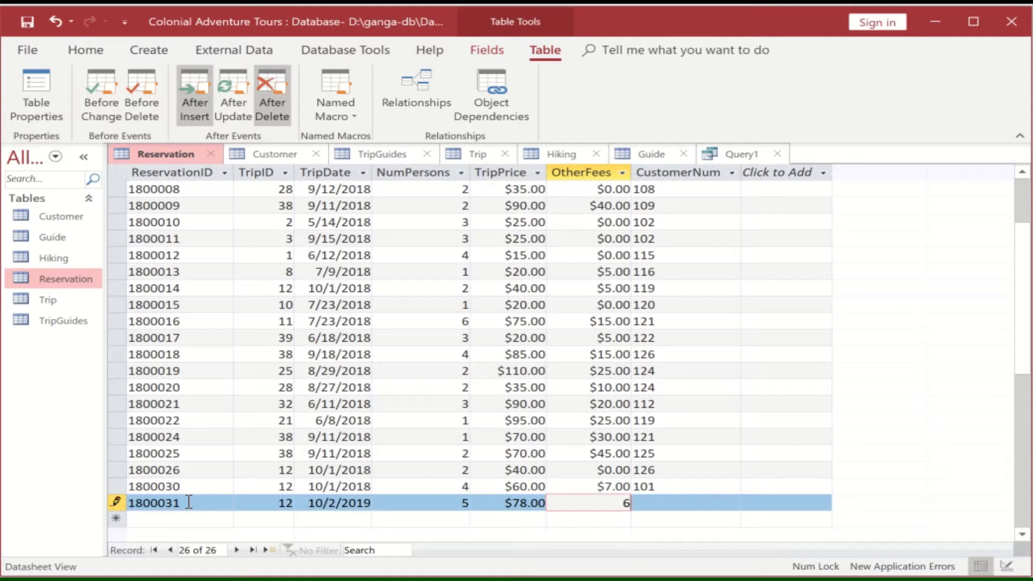
{"action": "key", "text": "Tab"}
{"action": "type", "text": "101"}
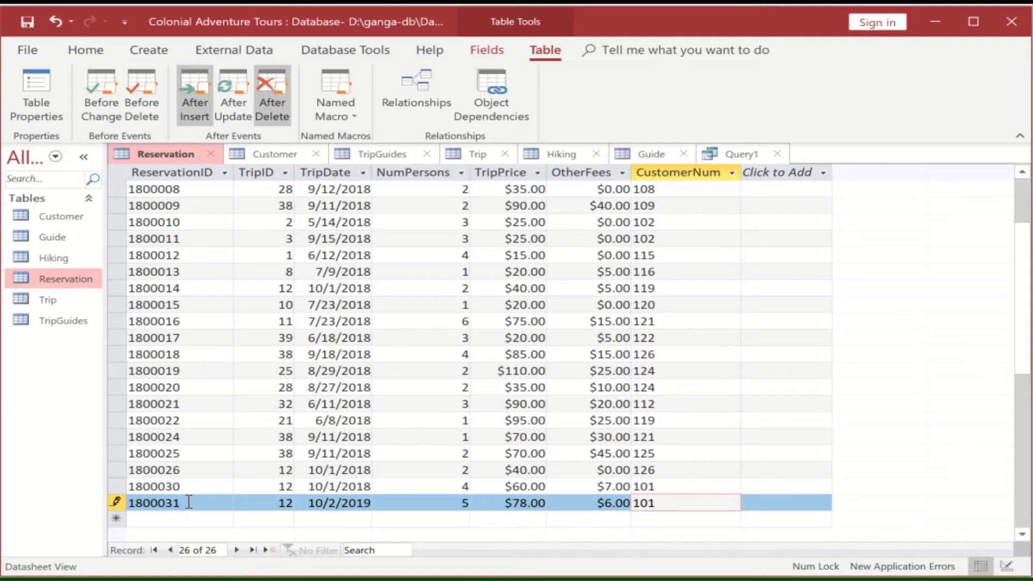
{"action": "key", "text": "Tab"}
{"action": "left_click", "coordinate": [52, 220]}
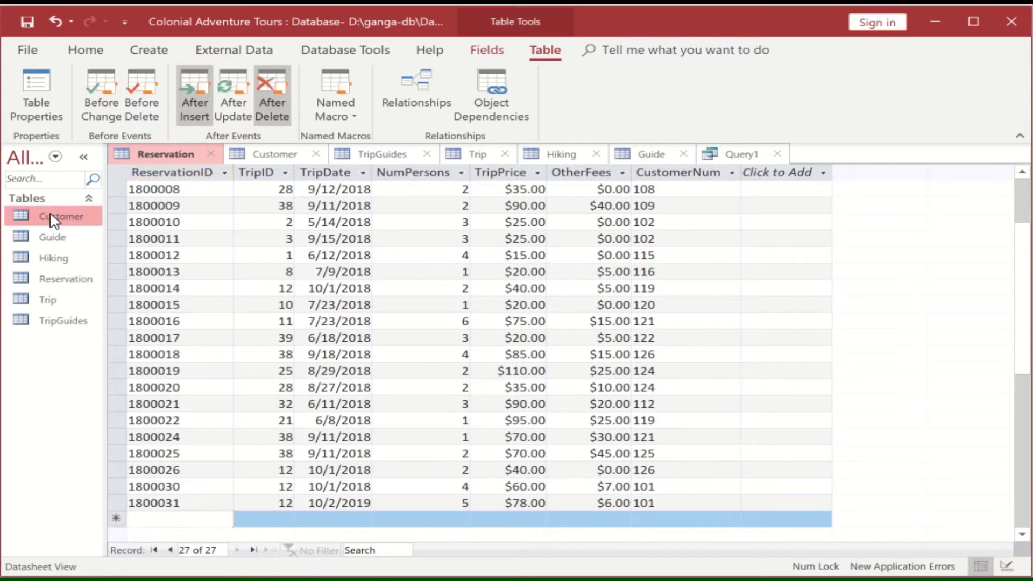
{"action": "double_click", "coordinate": [53, 220]}
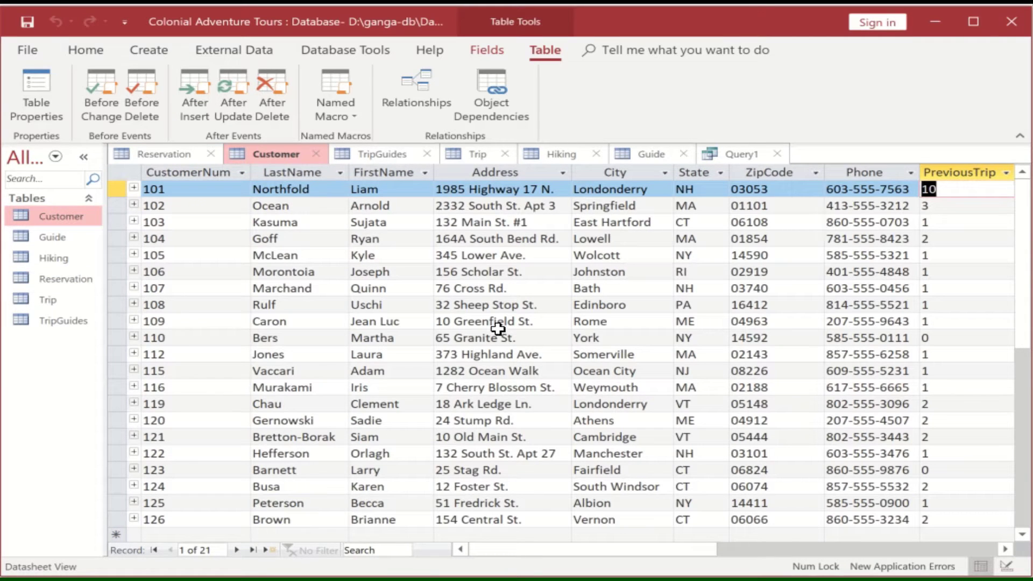
{"action": "double_click", "coordinate": [65, 281]}
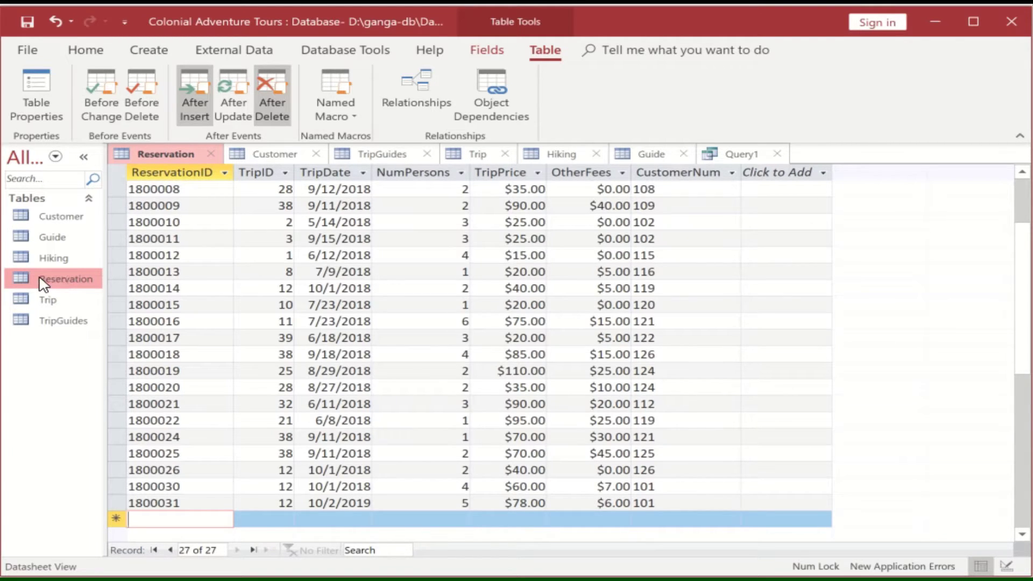
- Browse the Create, External Data and Database Tools ribbons, then open the Table tab's Named Macro menu
{"action": "left_click", "coordinate": [56, 285]}
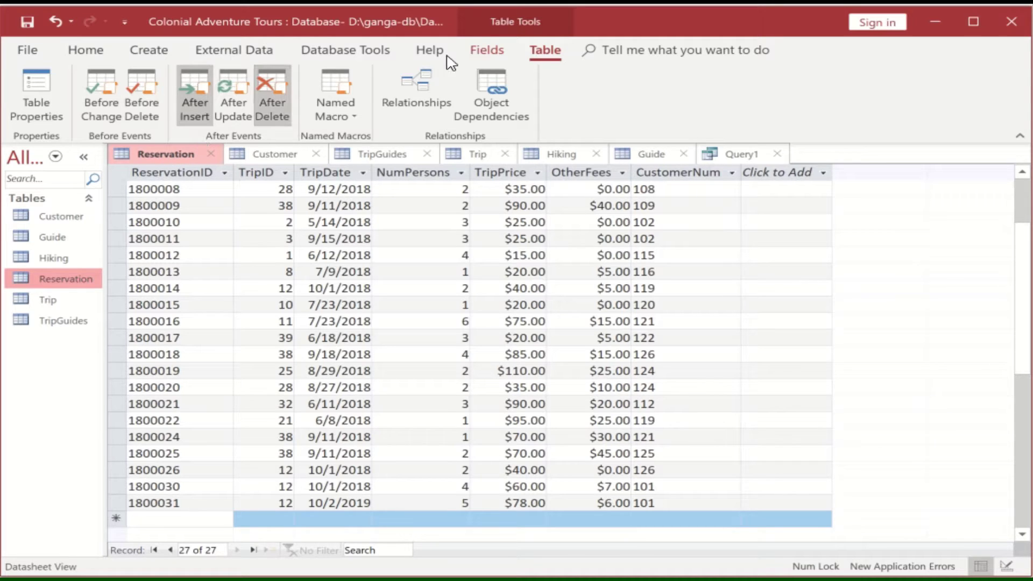
{"action": "left_click", "coordinate": [171, 50]}
{"action": "left_click", "coordinate": [234, 50]}
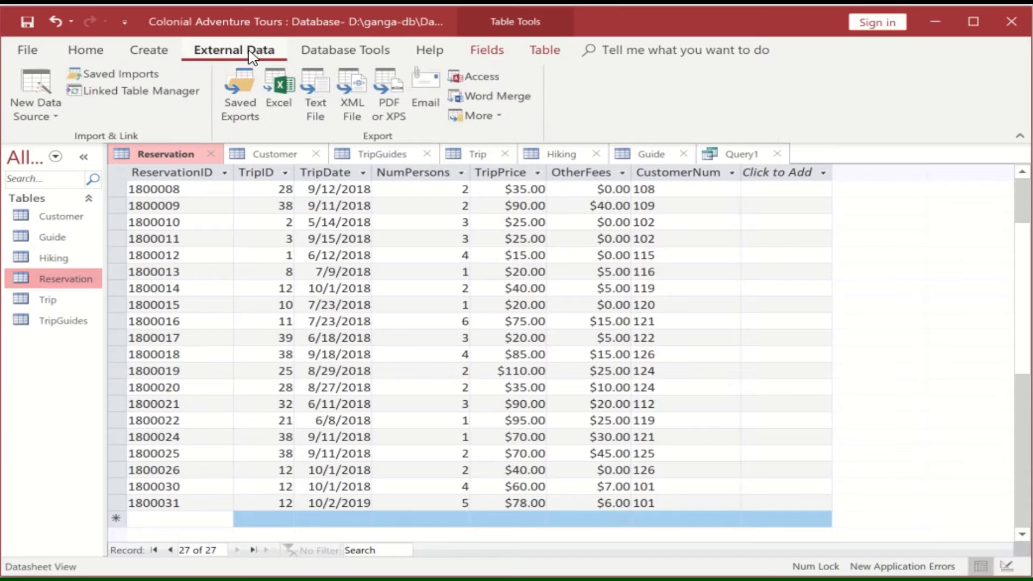
{"action": "left_click", "coordinate": [320, 54]}
{"action": "left_click", "coordinate": [547, 48]}
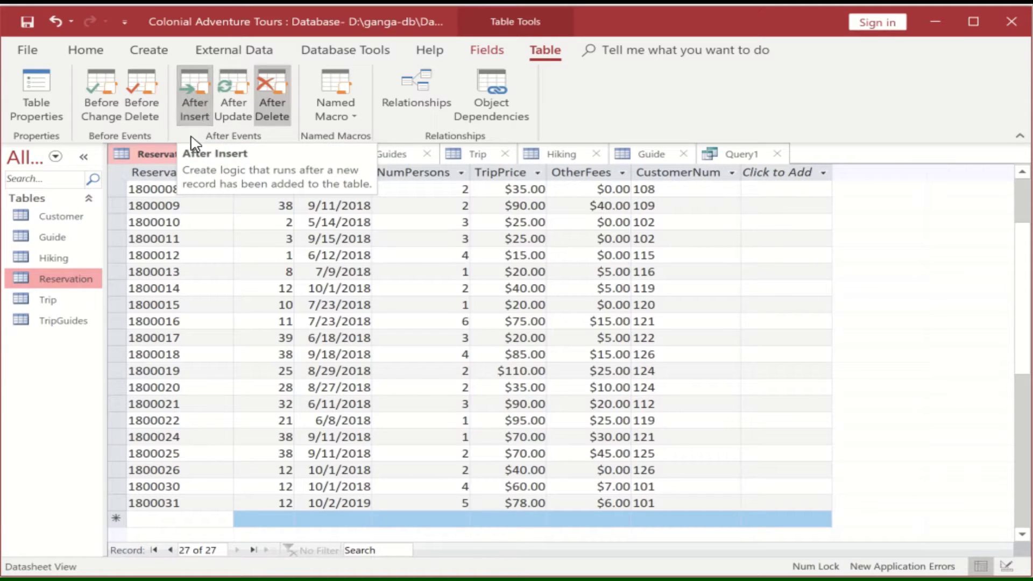
{"action": "left_click", "coordinate": [355, 122]}
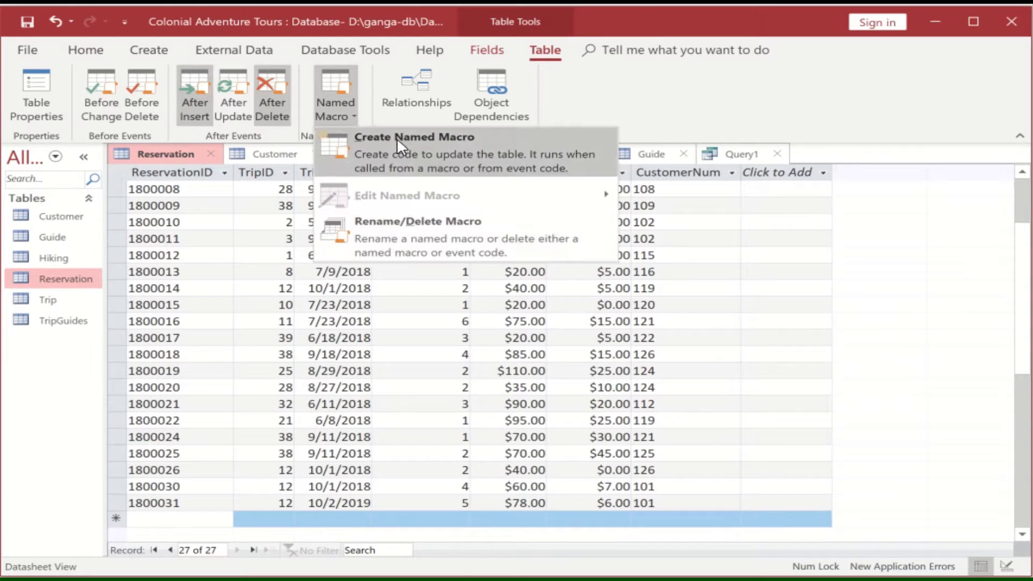
- Delete the After Insert macro in Rename/Delete Macro, confirm, and return to the Reservation datasheet
{"action": "left_click", "coordinate": [393, 238]}
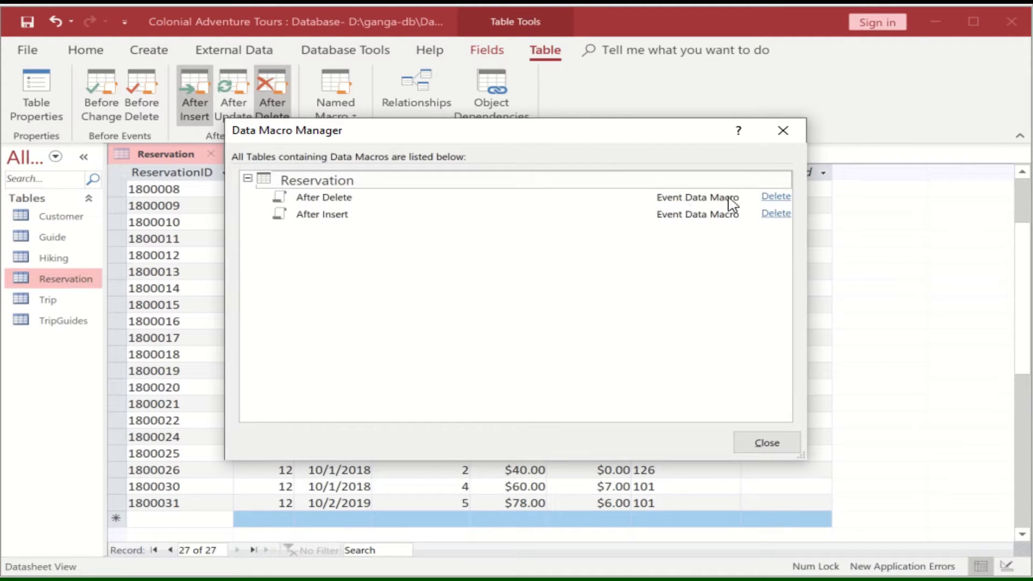
{"action": "left_click", "coordinate": [774, 214]}
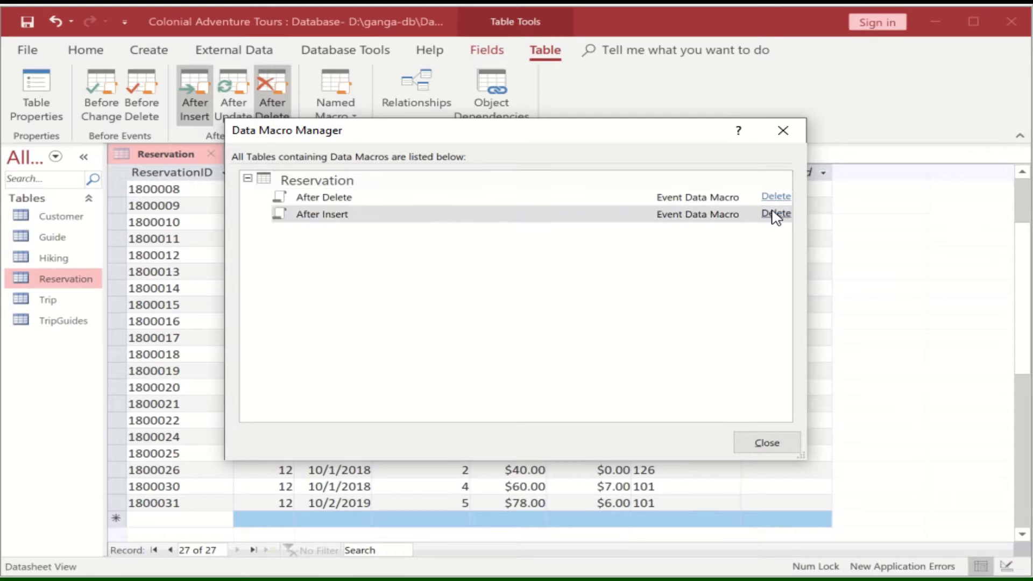
{"action": "left_click", "coordinate": [78, 299]}
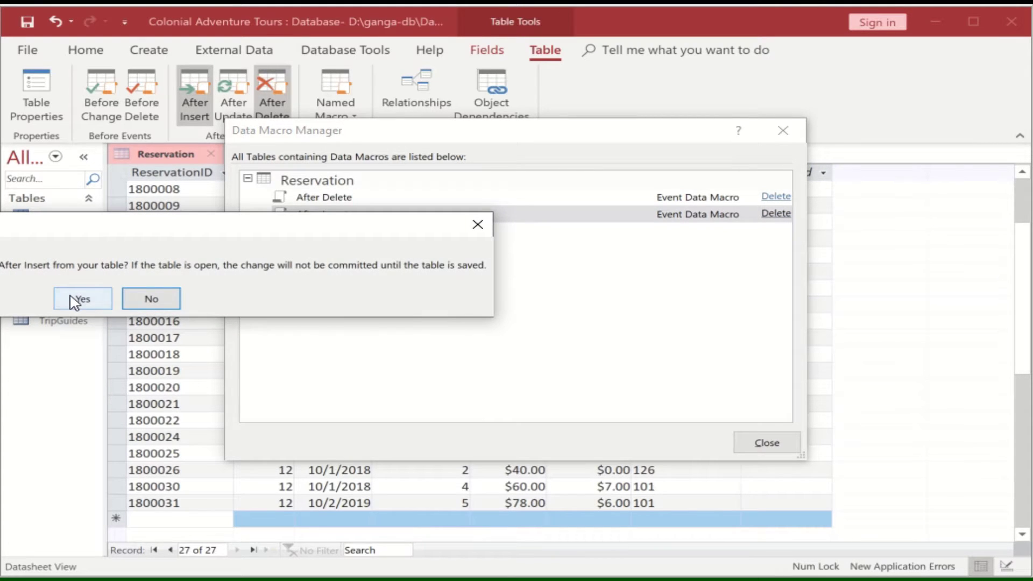
{"action": "left_click", "coordinate": [767, 442]}
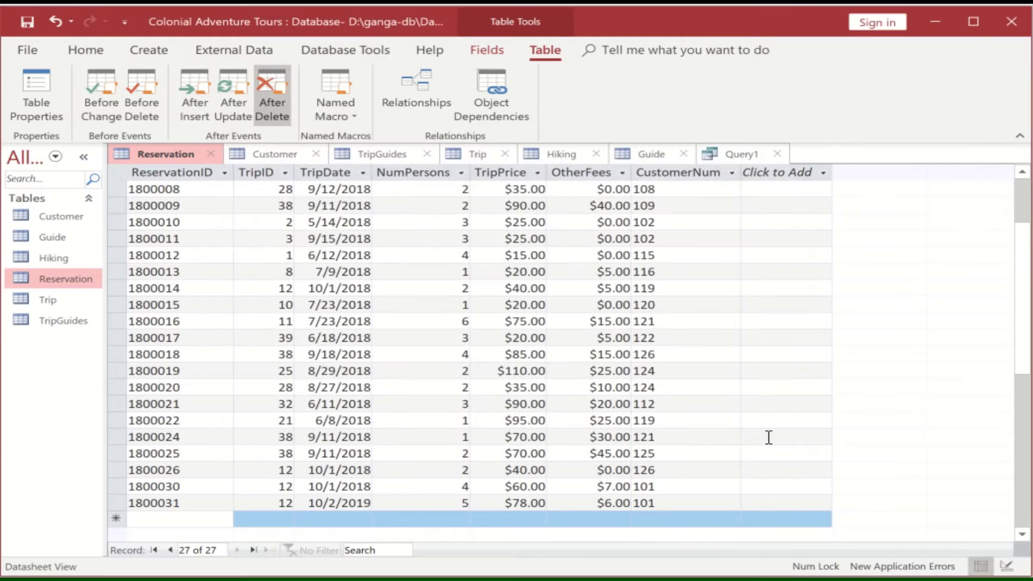
{"action": "double_click", "coordinate": [50, 279]}
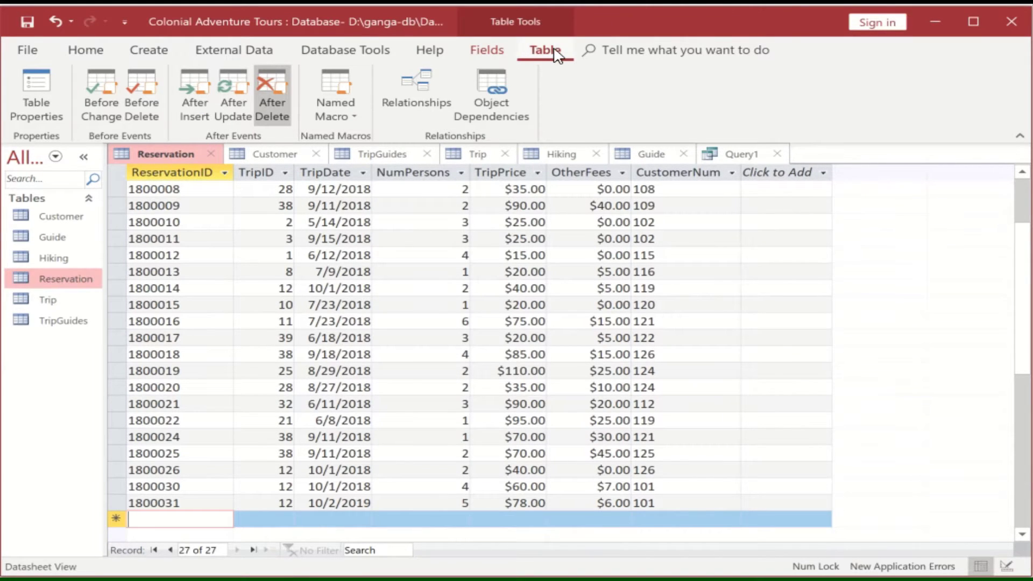
- Start a new After Insert data macro from the Table ribbon
{"action": "left_click", "coordinate": [200, 96]}
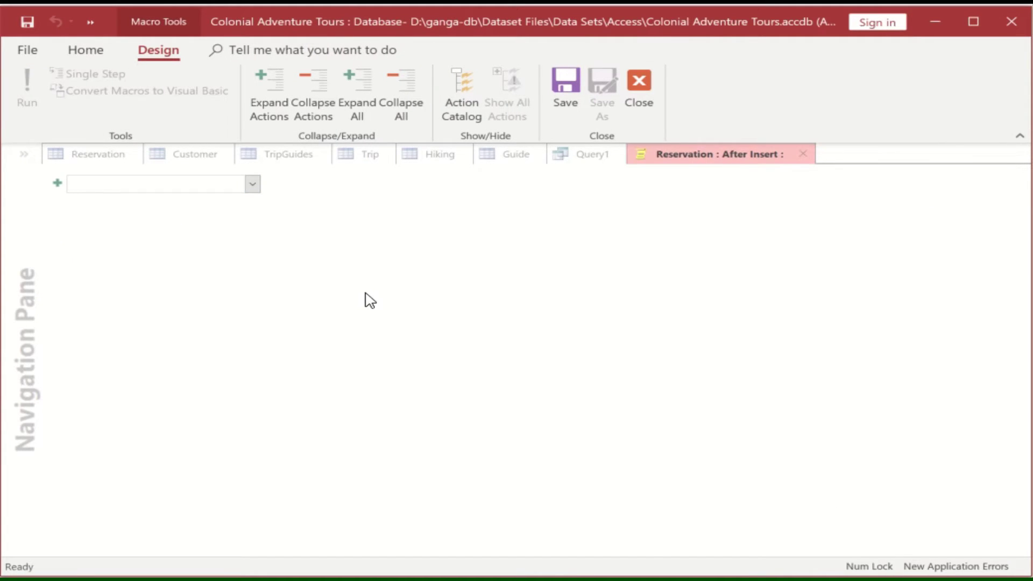
- Add a LookupRecord action and set its Look Up A Record In table to Customer
{"action": "left_click", "coordinate": [253, 185]}
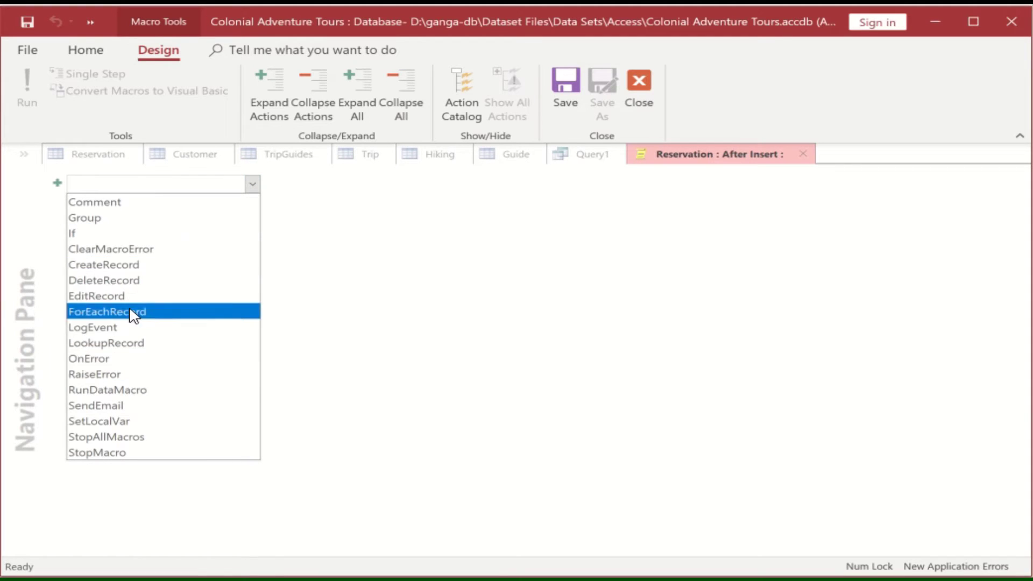
{"action": "left_click", "coordinate": [127, 344]}
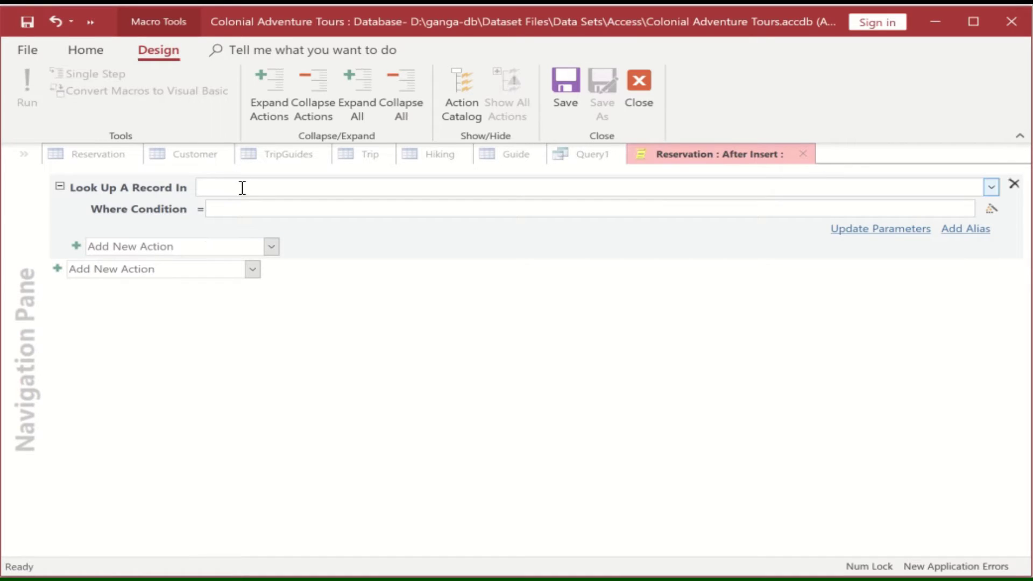
{"action": "type", "text": "Customer"}
{"action": "key", "text": "Return"}
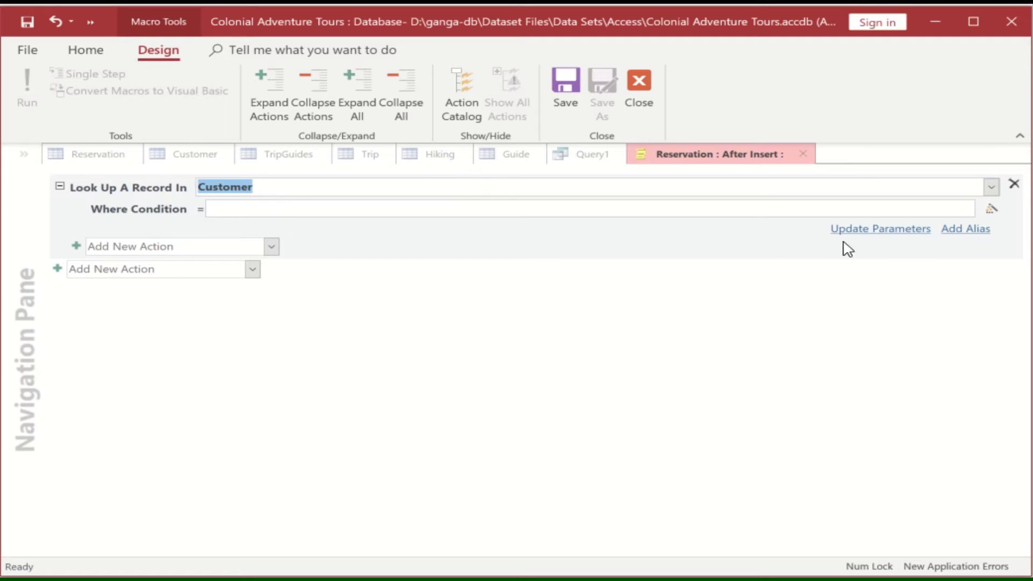
{"action": "left_click", "coordinate": [992, 187]}
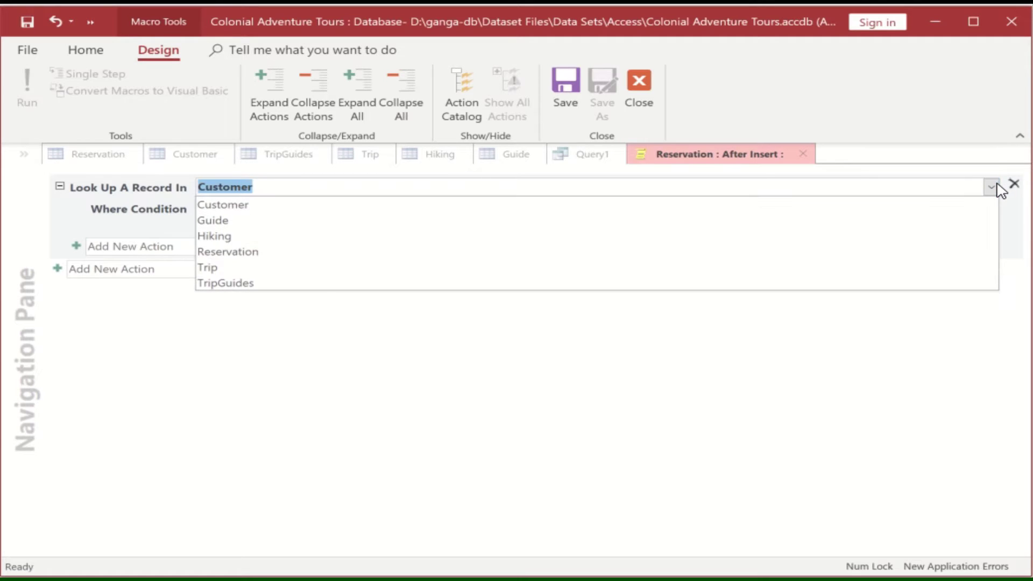
{"action": "left_click", "coordinate": [1000, 189]}
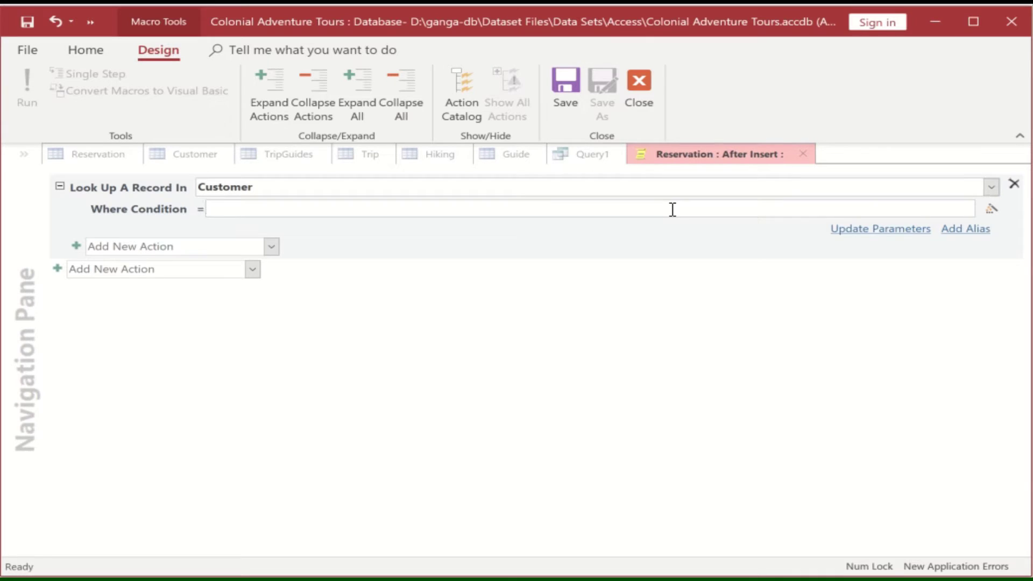
- Enter the Where Condition [Customer].[CustomerNum]=[Reservation].[CustomerNum] using IntelliSense suggestions
{"action": "type", "text": "cus"}
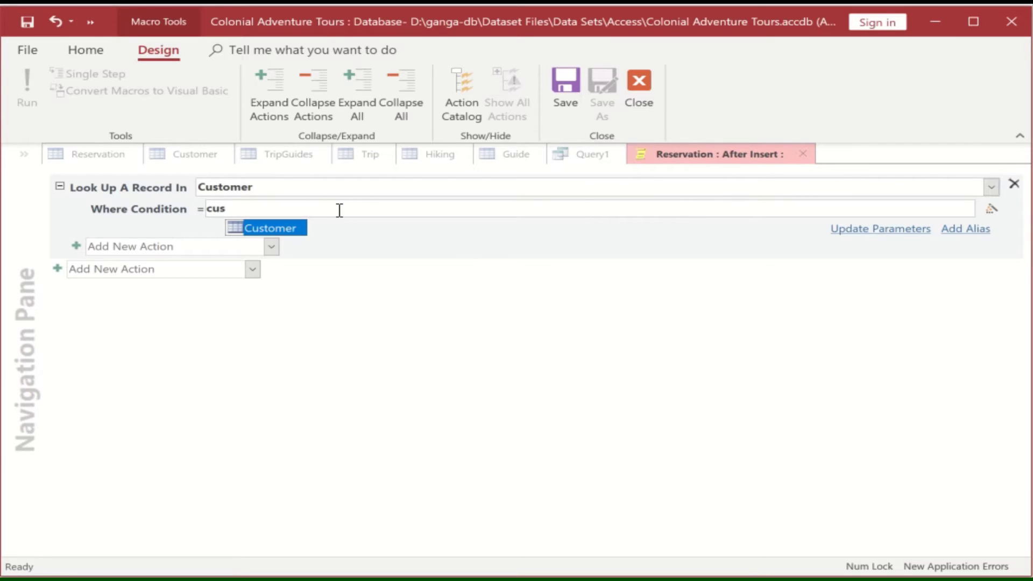
{"action": "double_click", "coordinate": [295, 233]}
{"action": "type", "text": ".cu"}
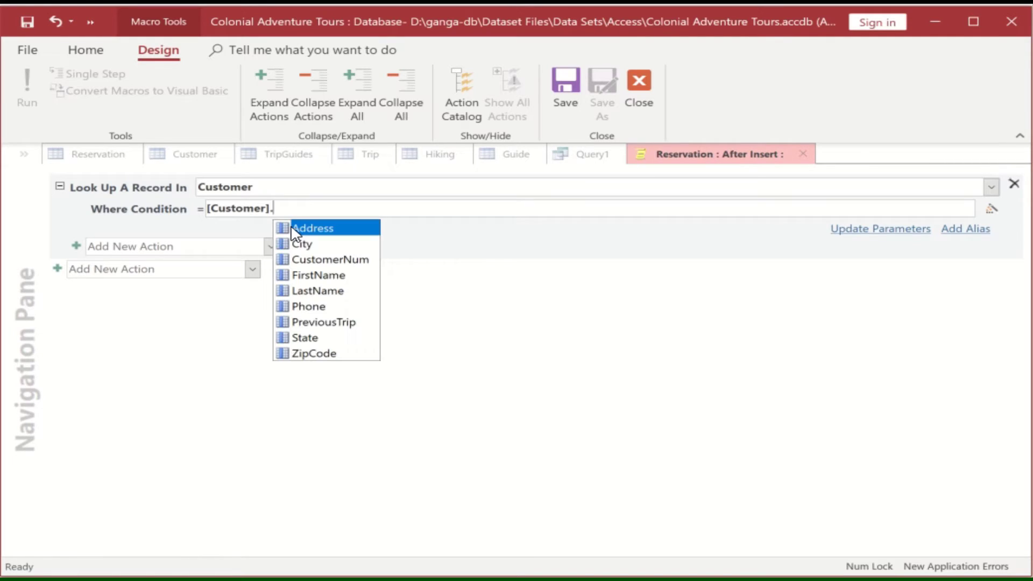
{"action": "double_click", "coordinate": [332, 229]}
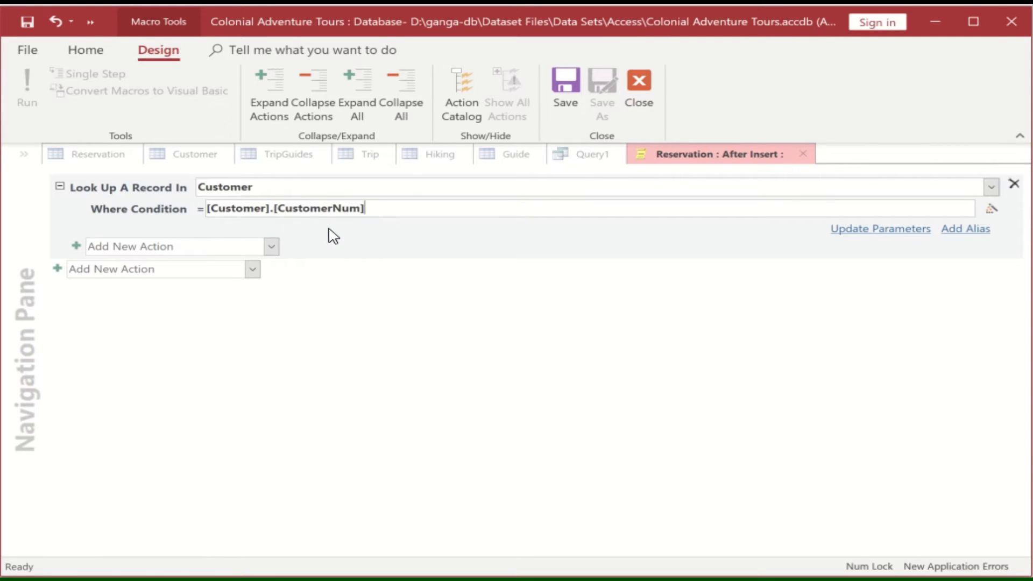
{"action": "type", "text": "=res"}
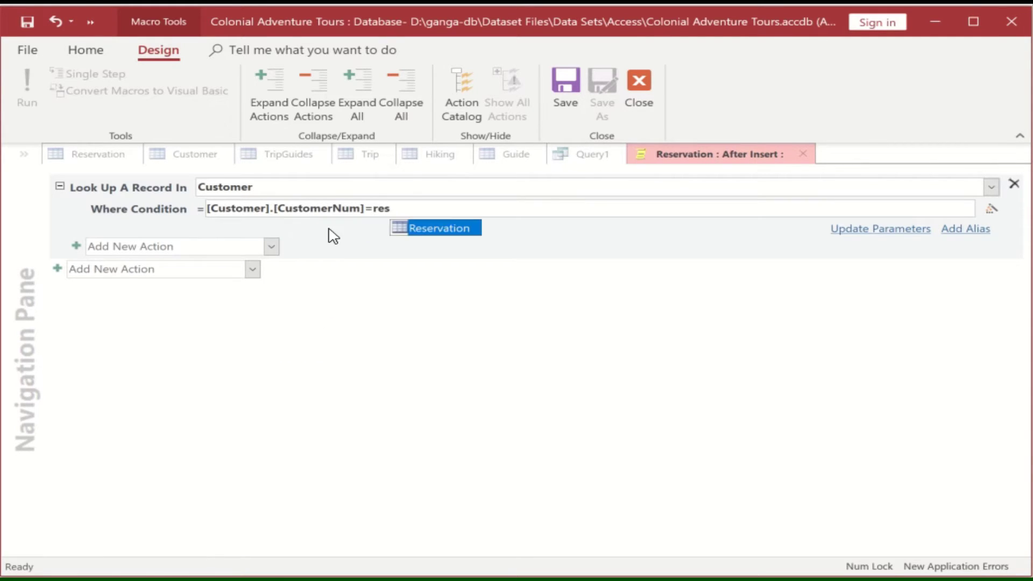
{"action": "double_click", "coordinate": [447, 228]}
{"action": "type", "text": "."}
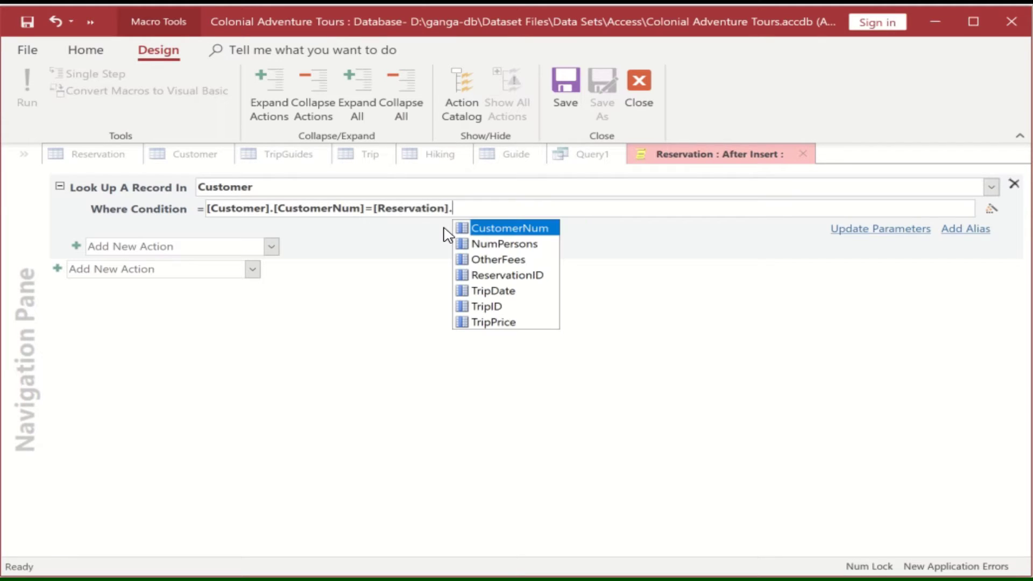
{"action": "double_click", "coordinate": [492, 230]}
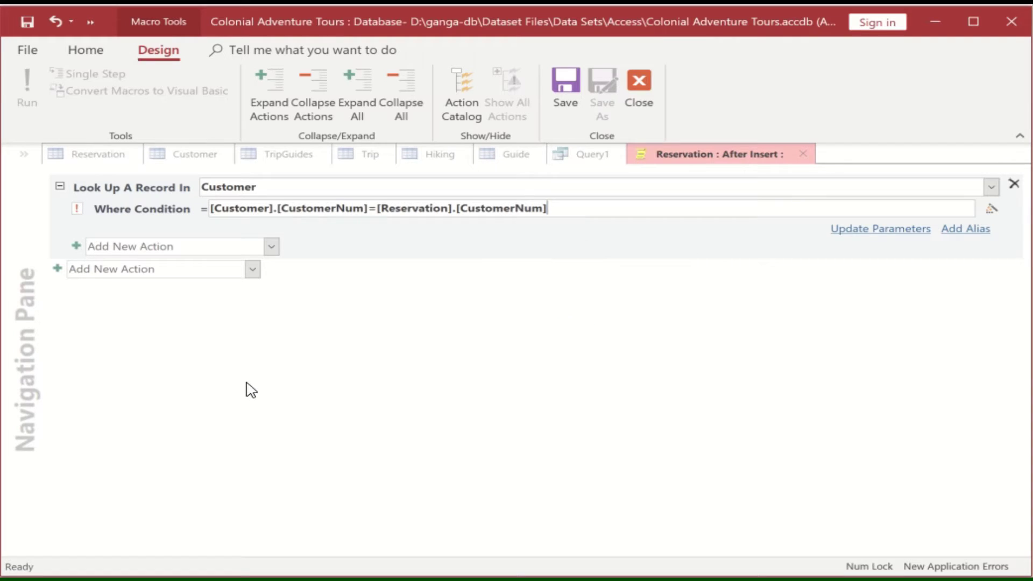
{"action": "left_click", "coordinate": [79, 215]}
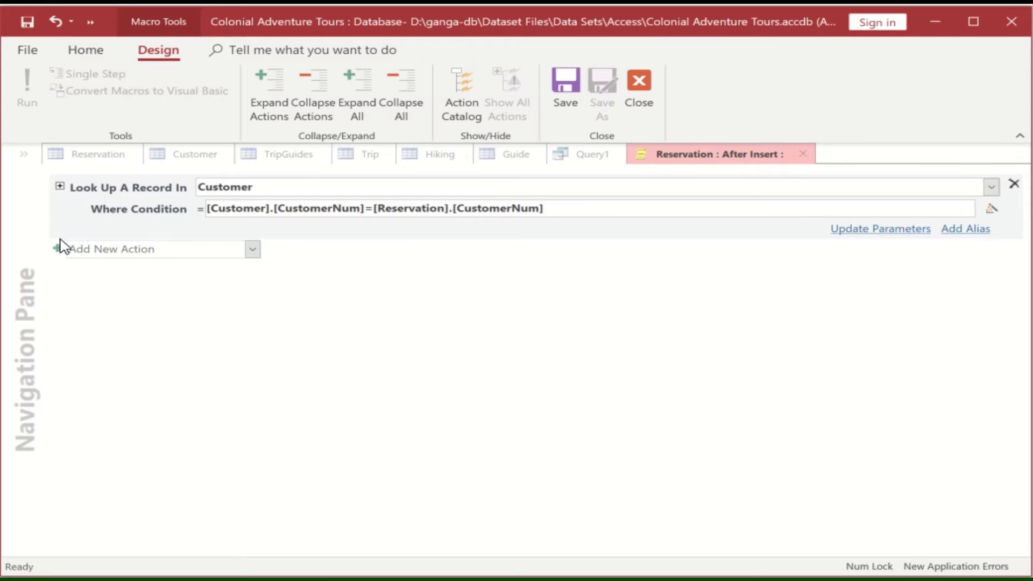
{"action": "left_click", "coordinate": [60, 257]}
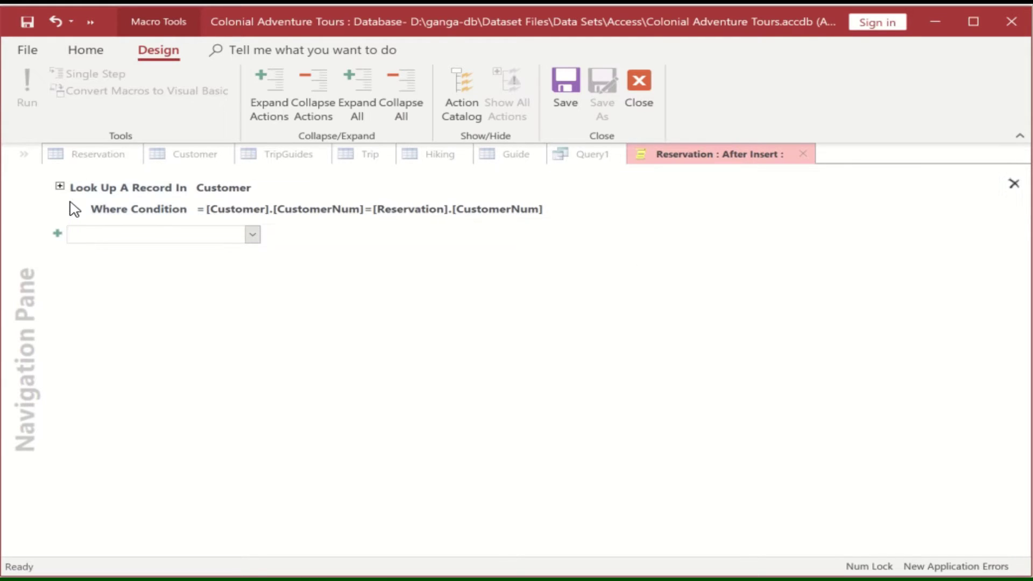
{"action": "left_click", "coordinate": [109, 209]}
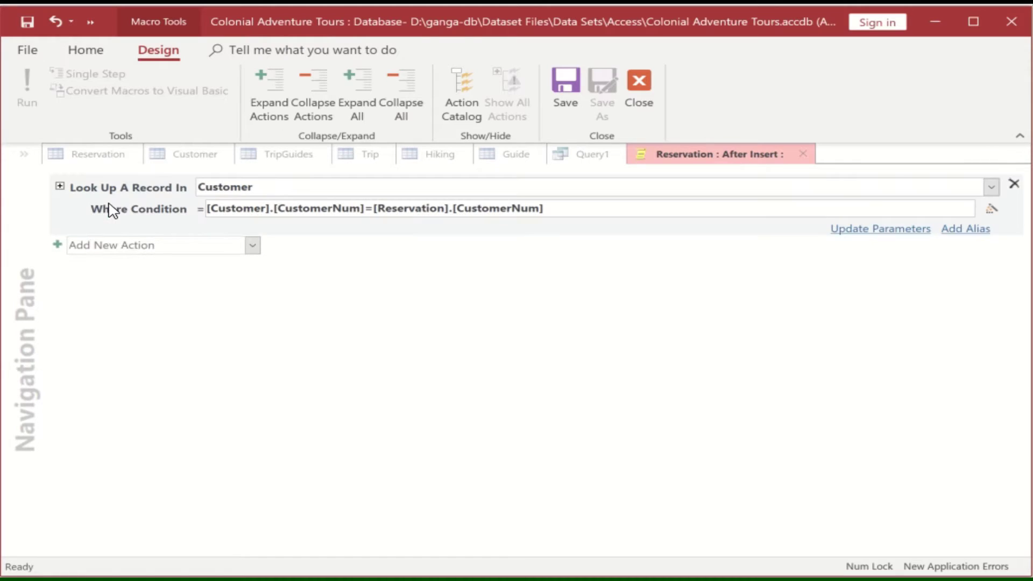
{"action": "left_click", "coordinate": [60, 186]}
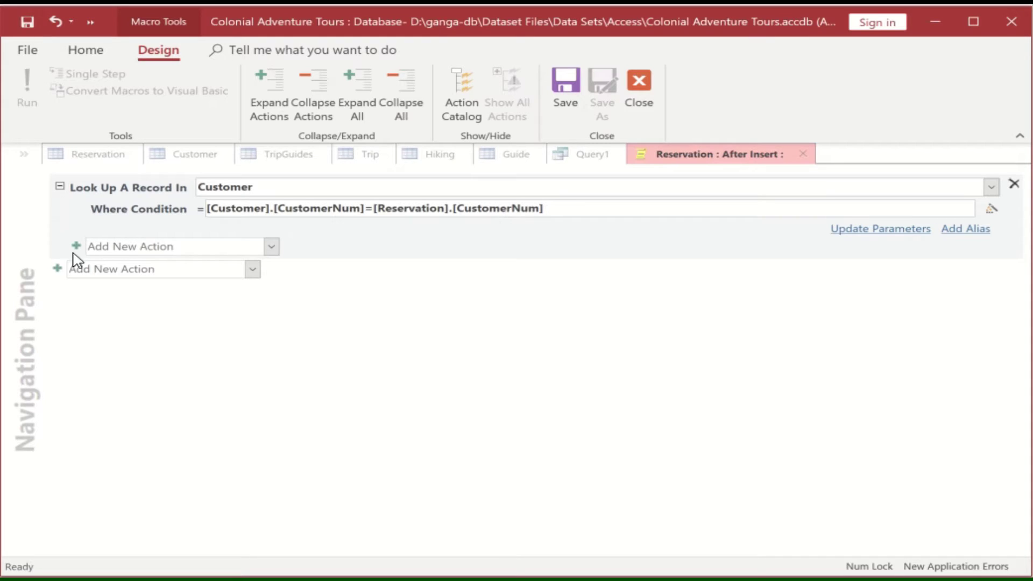
{"action": "left_click", "coordinate": [272, 247]}
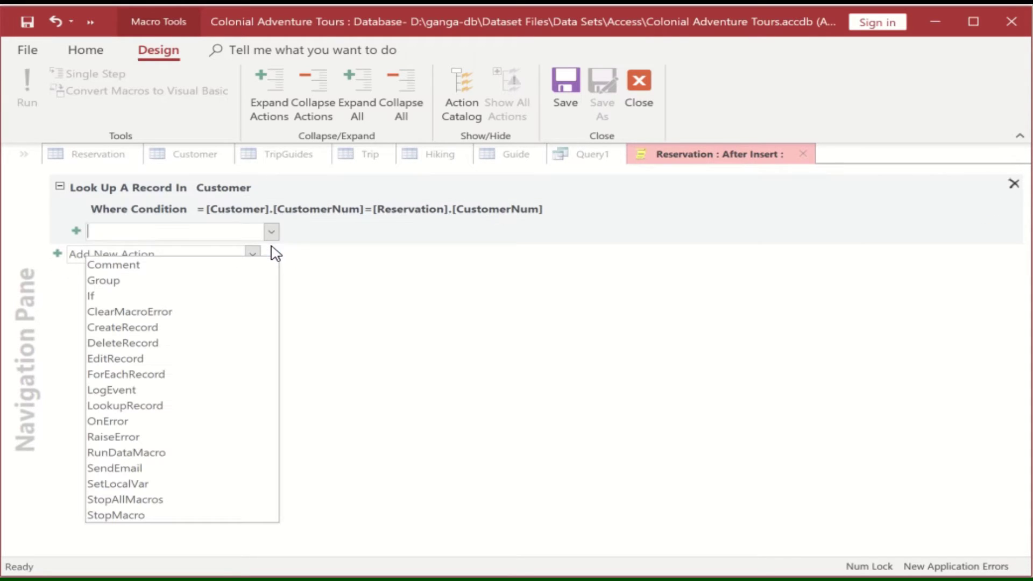
{"action": "left_click", "coordinate": [60, 188]}
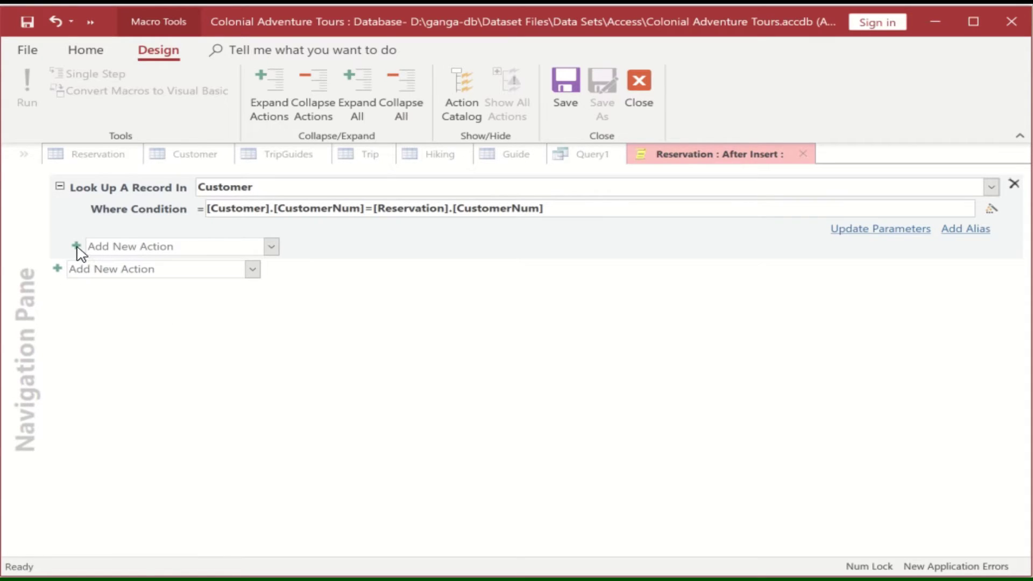
- Place an EditRecord block inside the Customer lookup, add a SetField action in it, and collapse it
{"action": "left_click", "coordinate": [271, 249]}
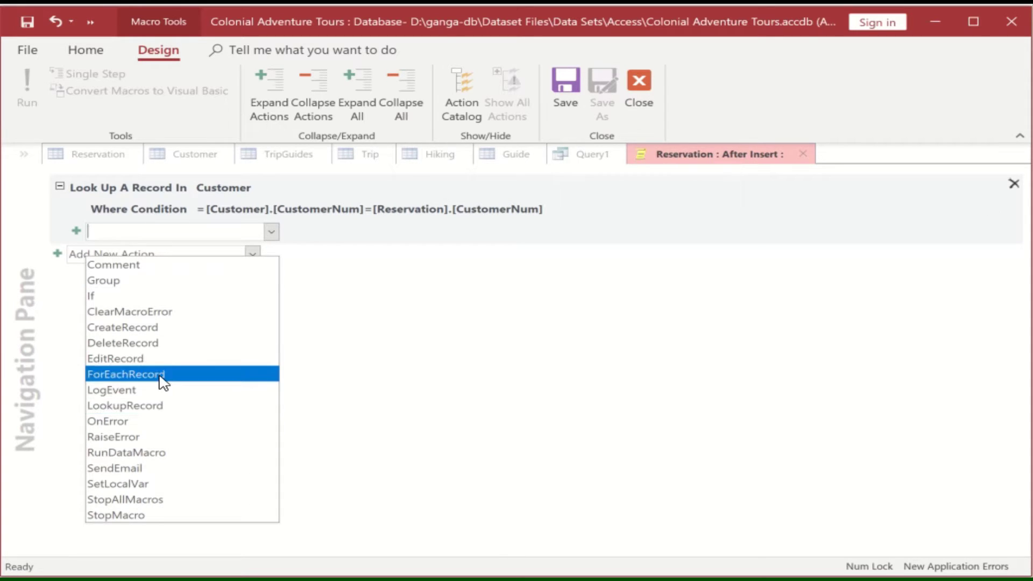
{"action": "left_click", "coordinate": [161, 359]}
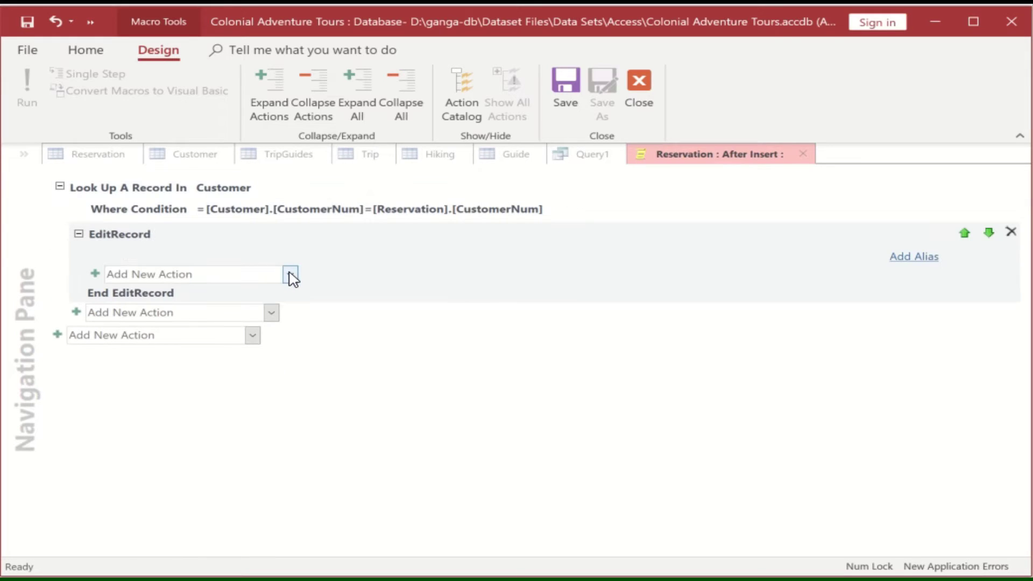
{"action": "left_click", "coordinate": [290, 275]}
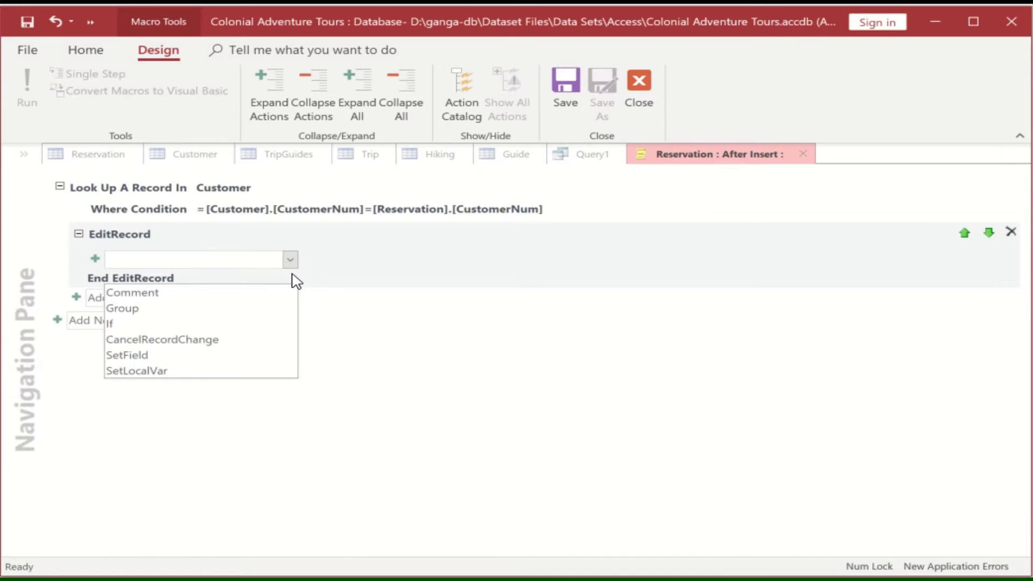
{"action": "left_click", "coordinate": [176, 355]}
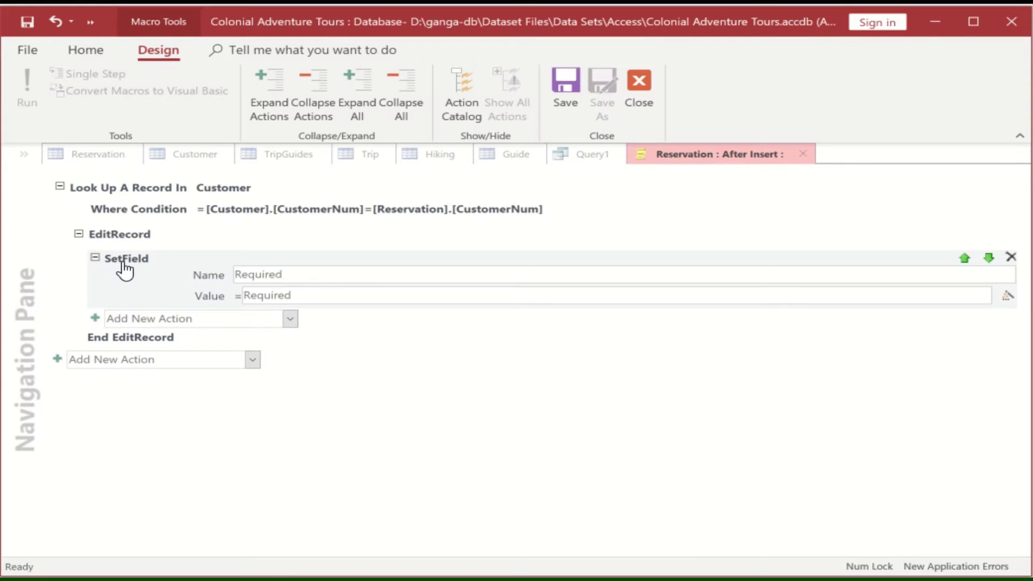
{"action": "left_click", "coordinate": [95, 258]}
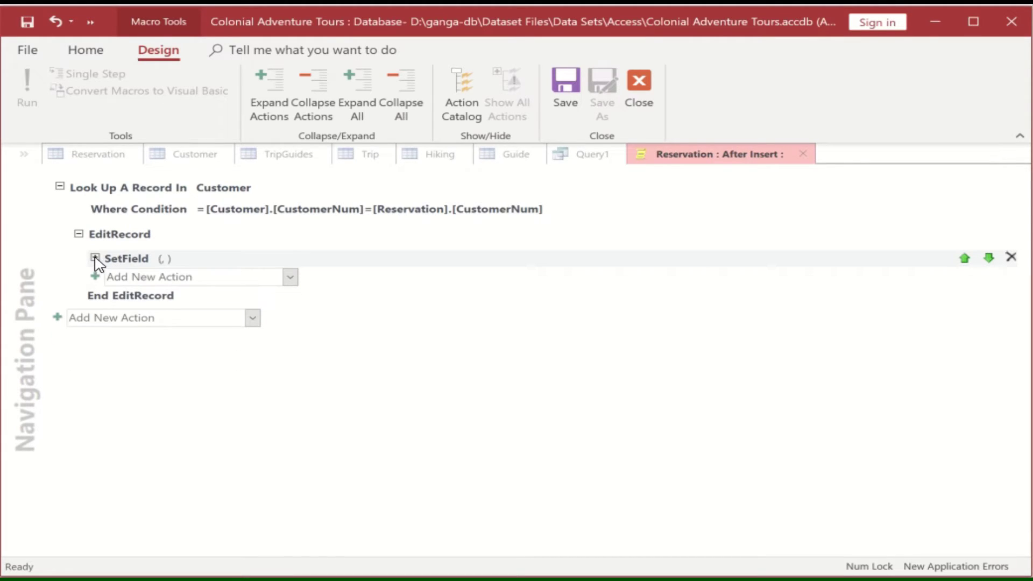
- Replace the SetField inside EditRecord with a SetLocalVar named temp
{"action": "left_click", "coordinate": [1011, 258]}
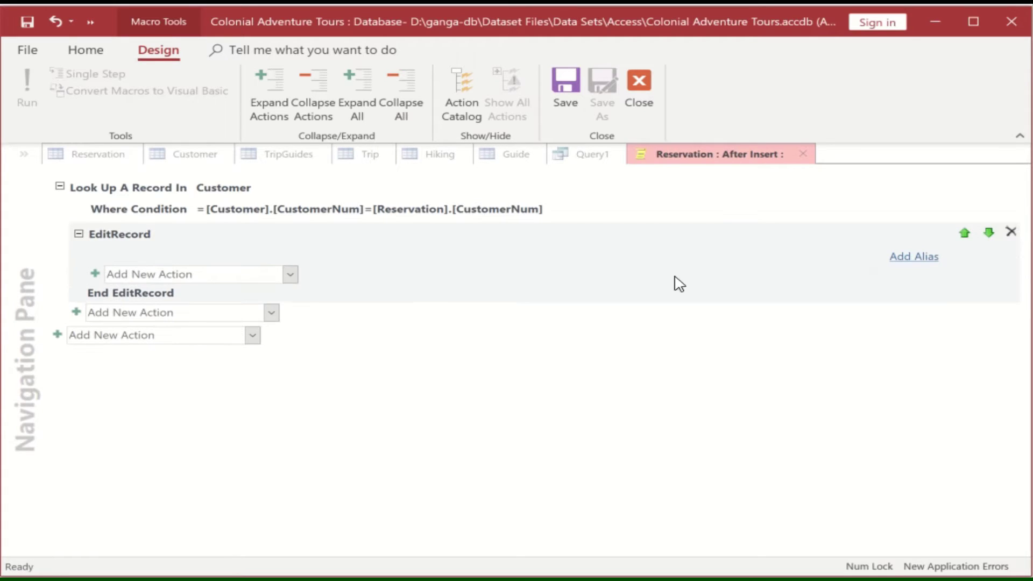
{"action": "left_click", "coordinate": [290, 277]}
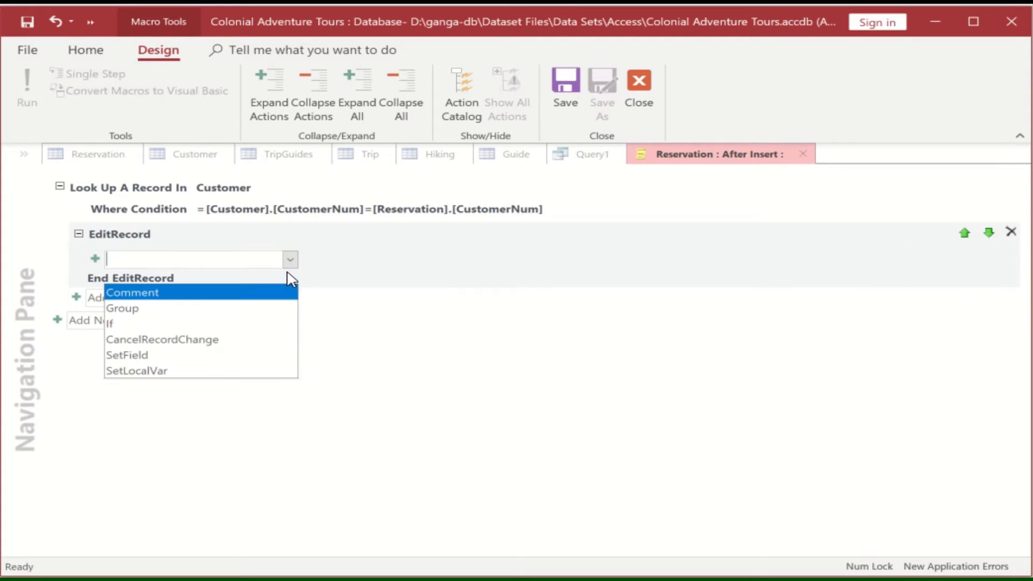
{"action": "left_click", "coordinate": [152, 371]}
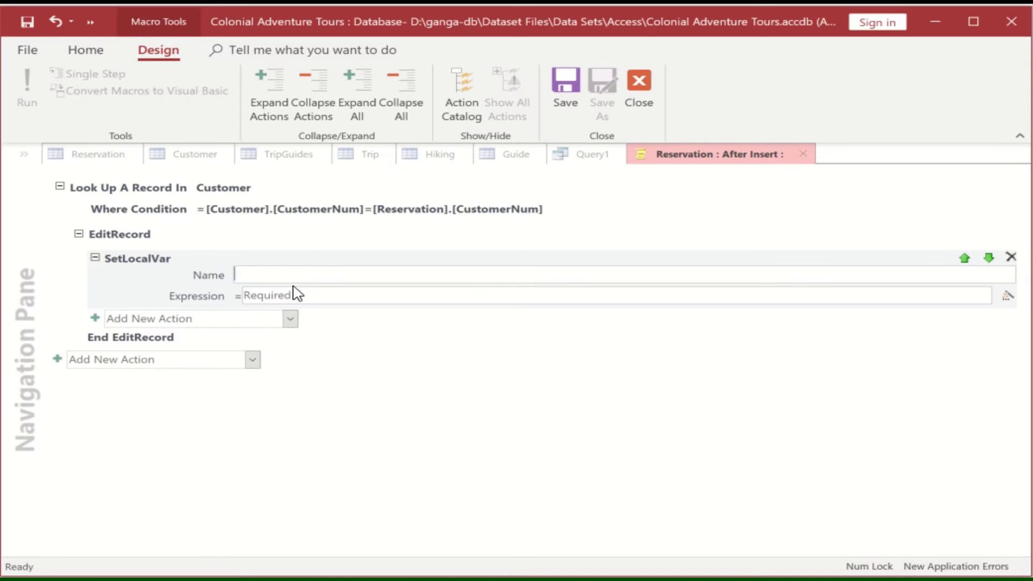
{"action": "type", "text": "temp"}
- Set temp's expression to [Customer].[PreviousTrip]
{"action": "left_click", "coordinate": [367, 291]}
{"action": "type", "text": "cus"}
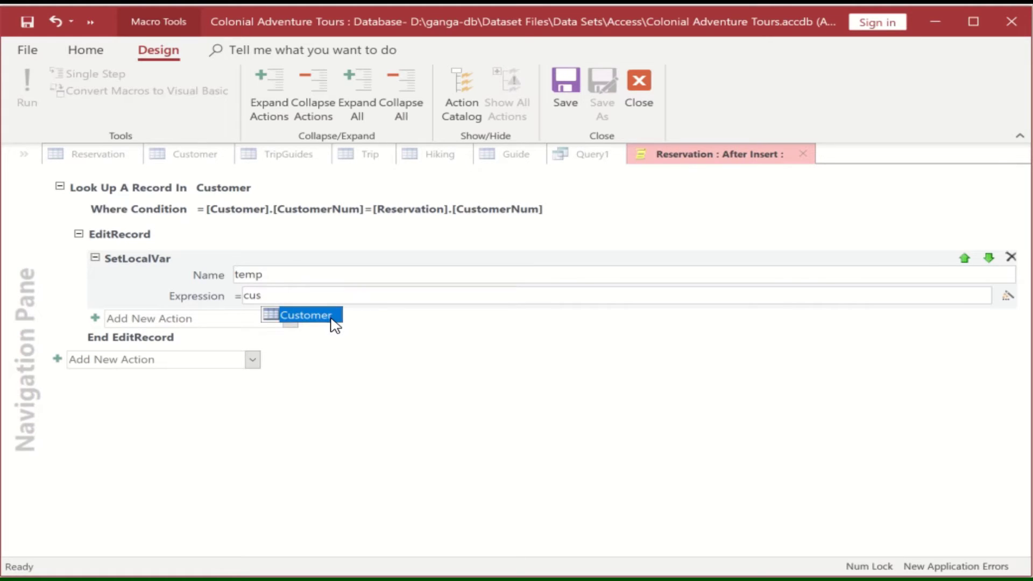
{"action": "double_click", "coordinate": [332, 316]}
{"action": "type", "text": ".p"}
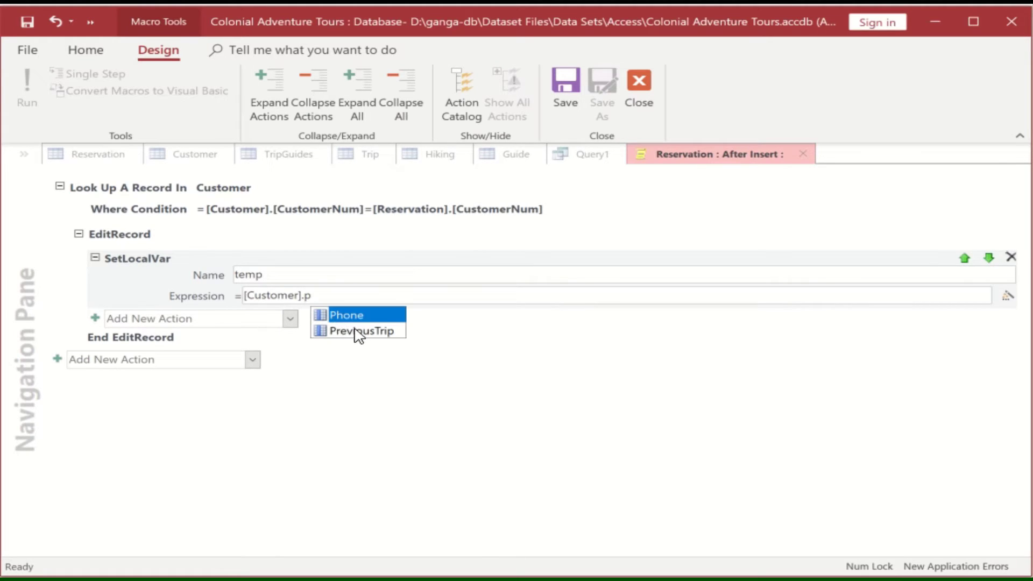
{"action": "double_click", "coordinate": [356, 331]}
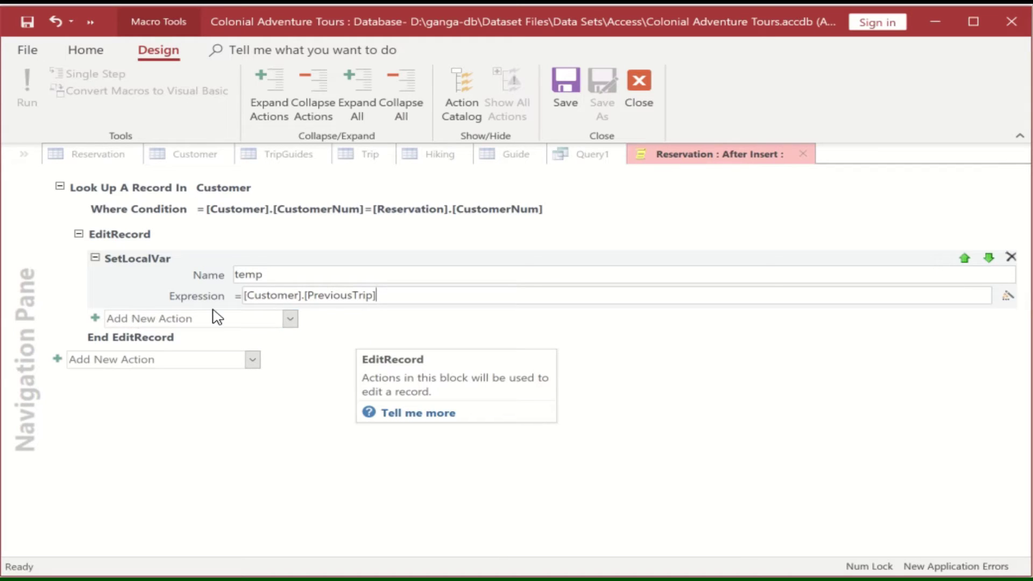
{"action": "left_click", "coordinate": [290, 319]}
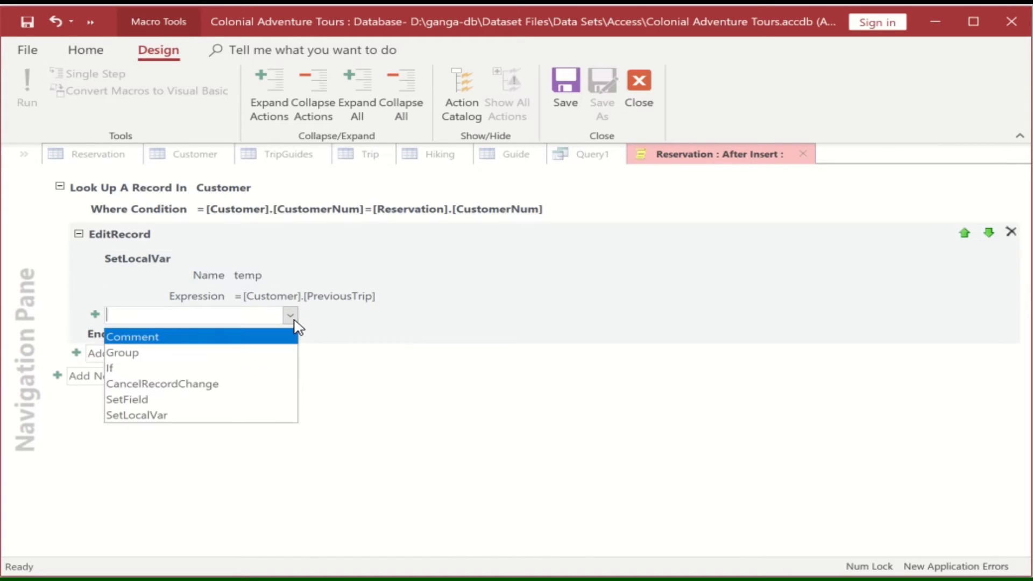
- Add a SetField after the variable that sets Customer.PreviousTrip to temp + 1
{"action": "left_click", "coordinate": [165, 401]}
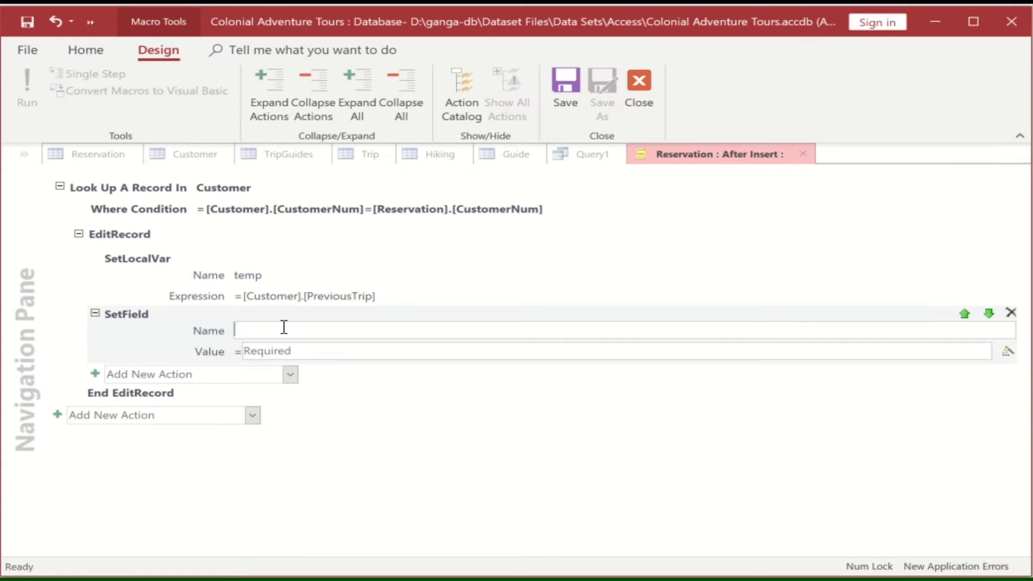
{"action": "type", "text": "cus"}
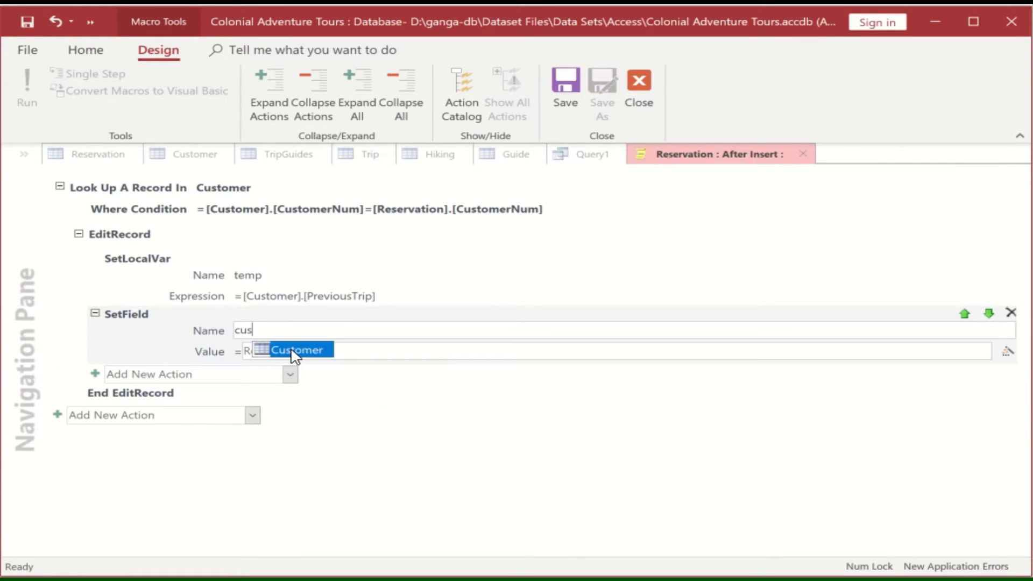
{"action": "left_click", "coordinate": [295, 350]}
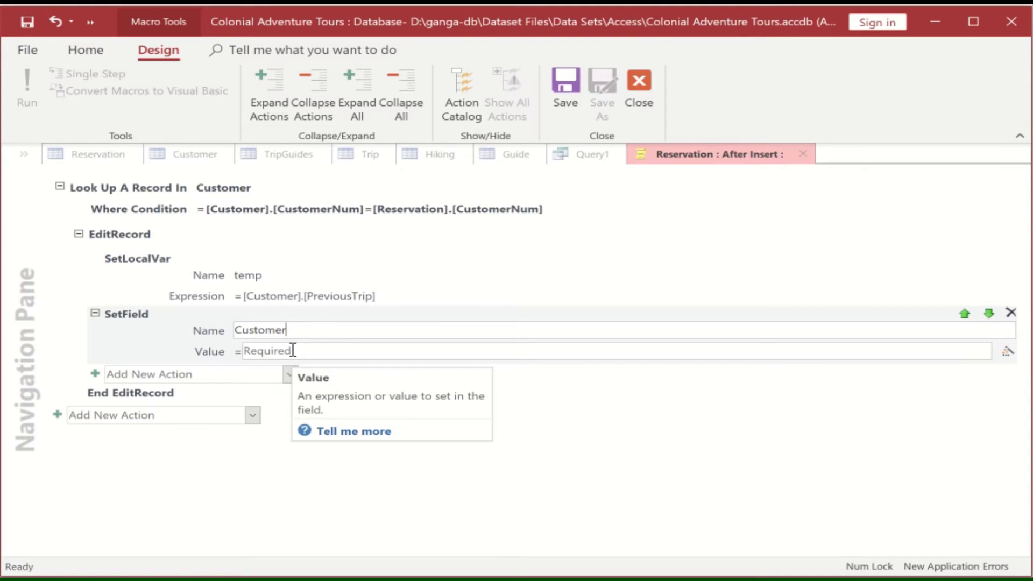
{"action": "left_click", "coordinate": [293, 350]}
{"action": "left_click", "coordinate": [317, 329]}
{"action": "type", "text": ".p"}
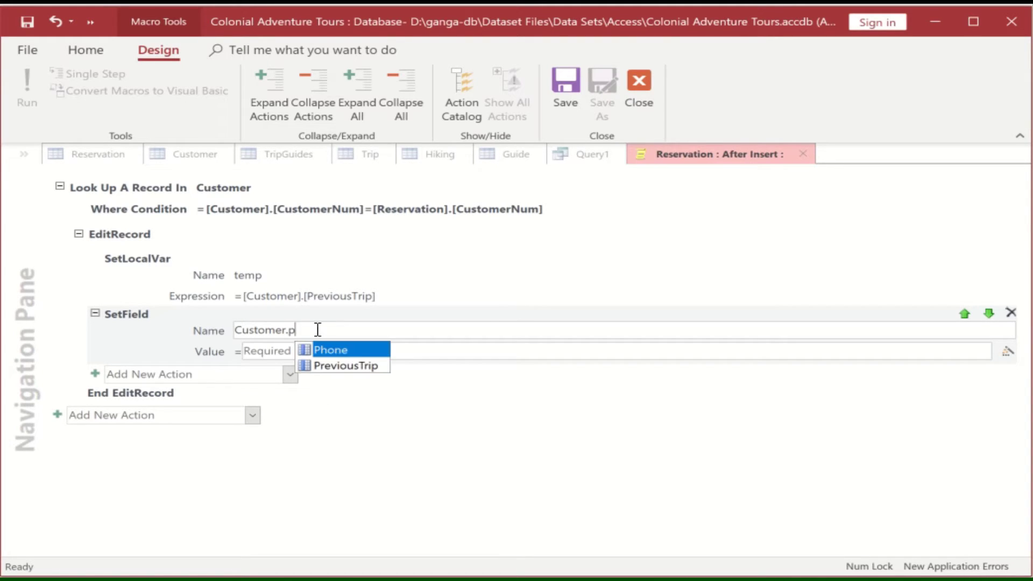
{"action": "left_click", "coordinate": [344, 365]}
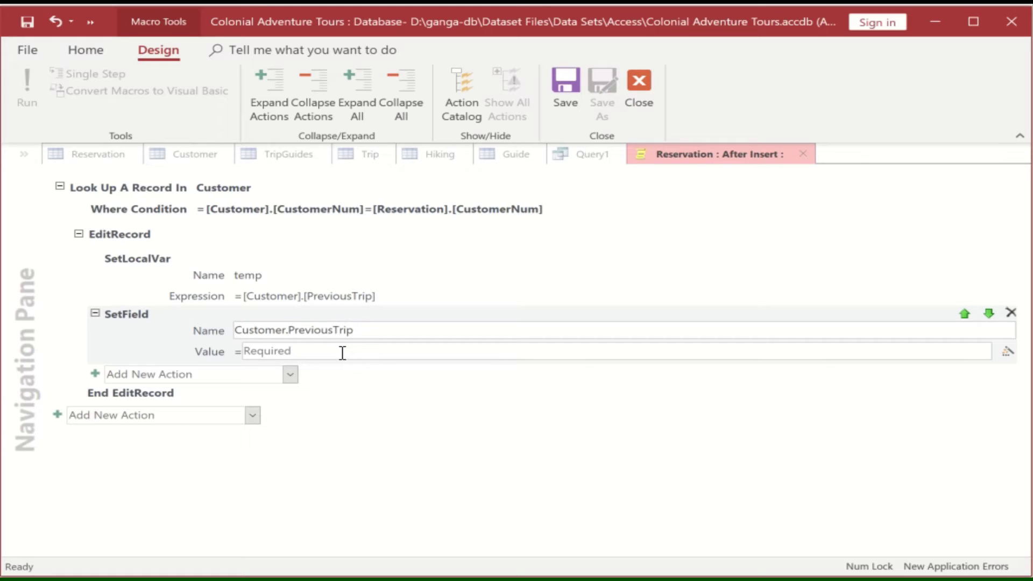
{"action": "left_click", "coordinate": [342, 353]}
{"action": "type", "text": "temp + 1"}
{"action": "left_click", "coordinate": [402, 467]}
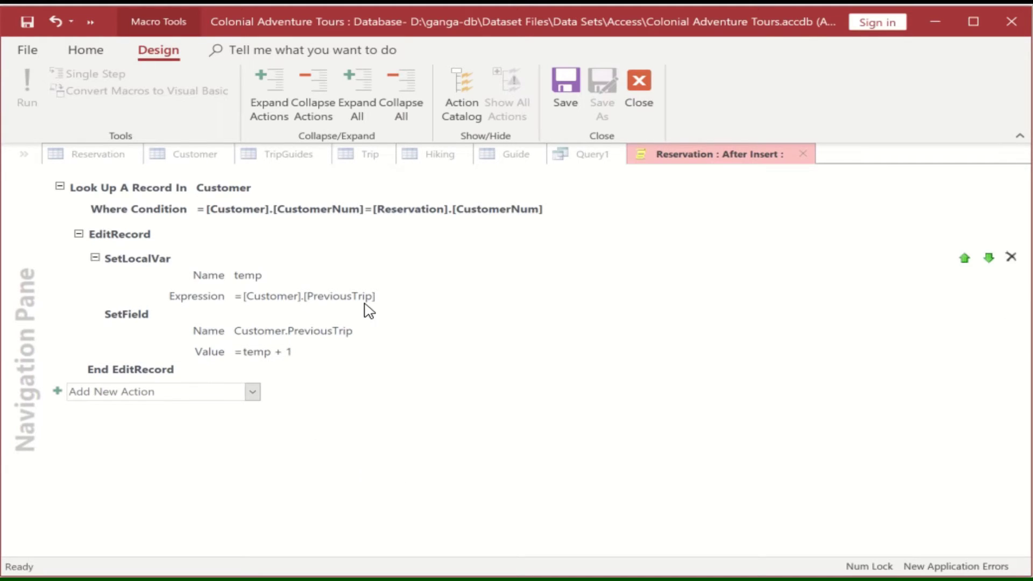
- Save the data macro and check the Customer lookup's table and where condition
{"action": "left_click", "coordinate": [566, 93]}
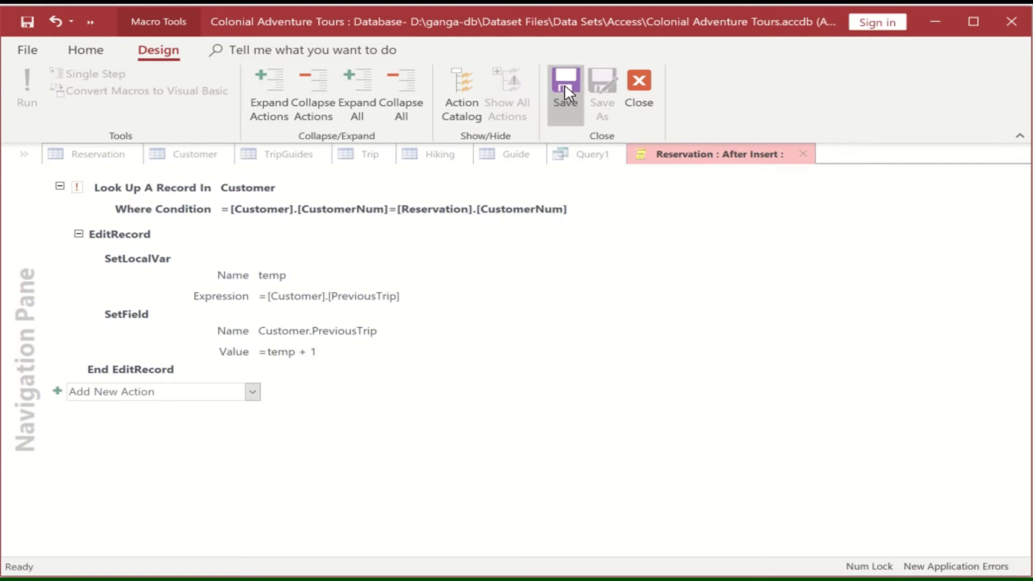
{"action": "left_click", "coordinate": [83, 193]}
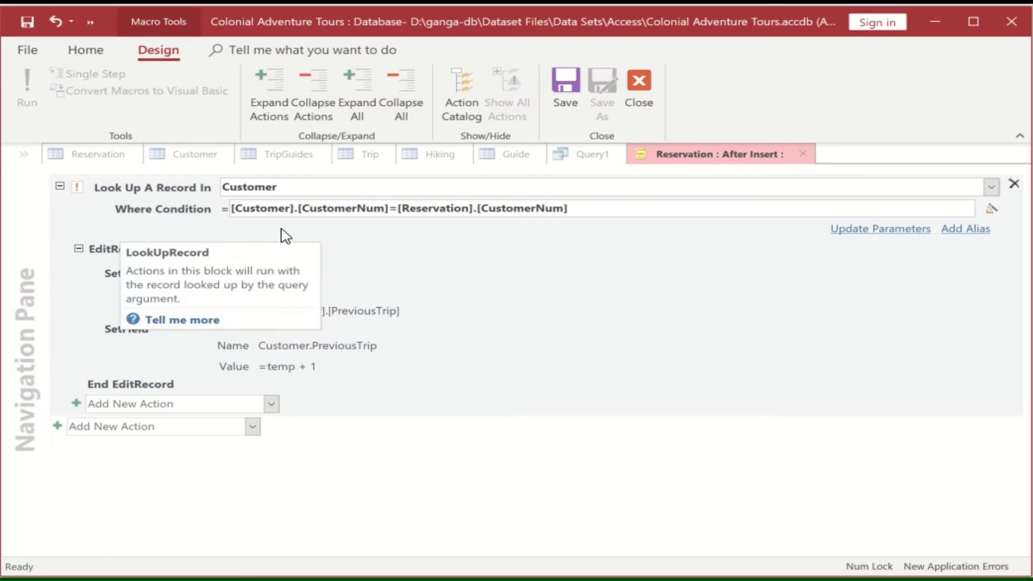
{"action": "left_click", "coordinate": [610, 211]}
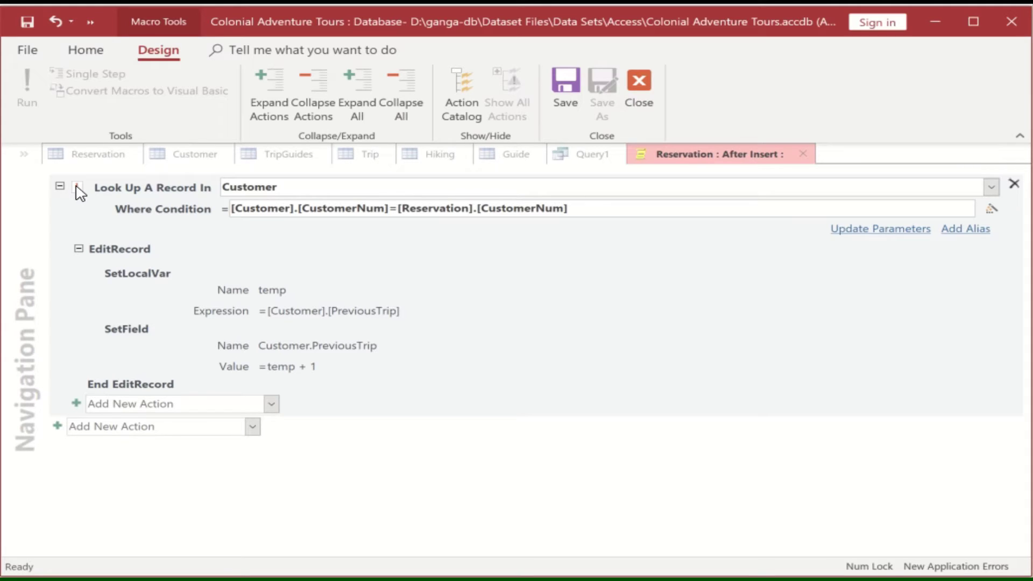
{"action": "left_click", "coordinate": [60, 185]}
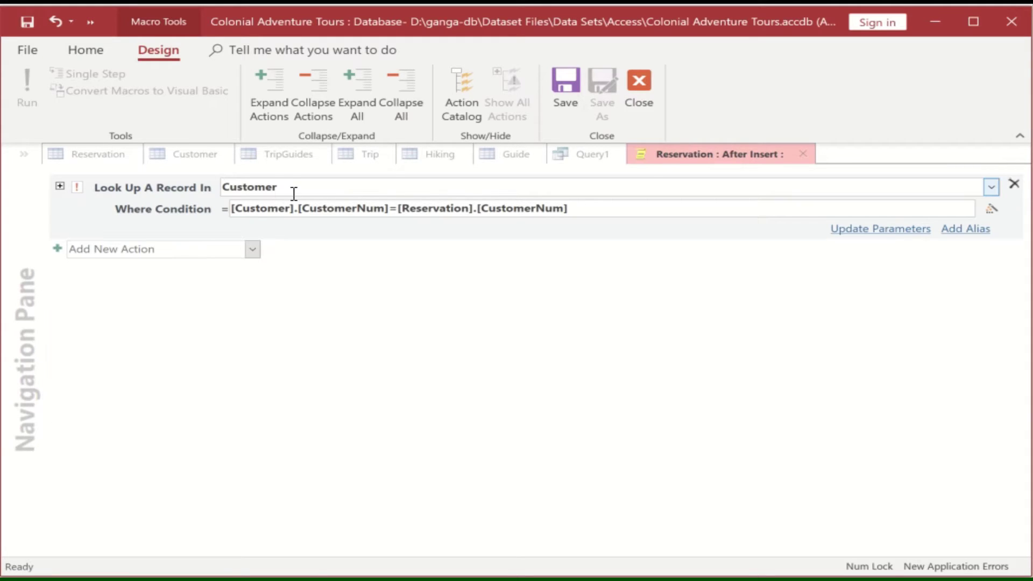
{"action": "left_click", "coordinate": [331, 192]}
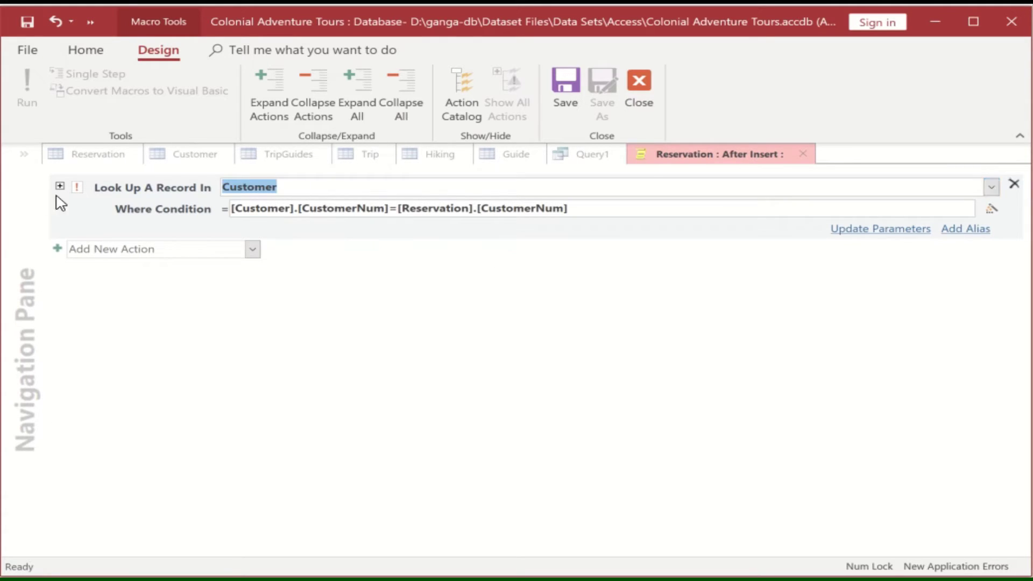
{"action": "left_click", "coordinate": [81, 195]}
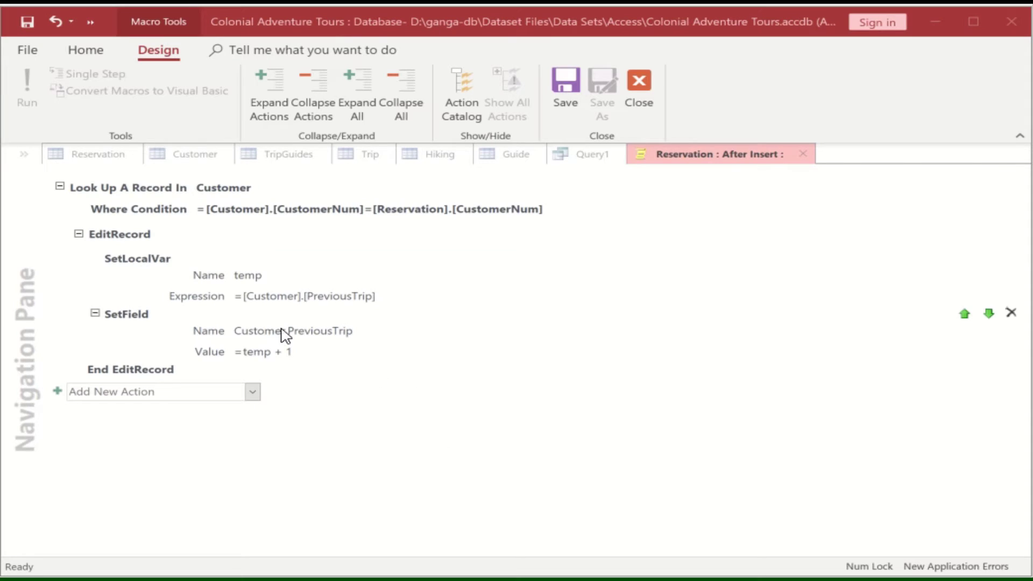
{"action": "left_click", "coordinate": [269, 355]}
{"action": "triple_click", "coordinate": [332, 353]}
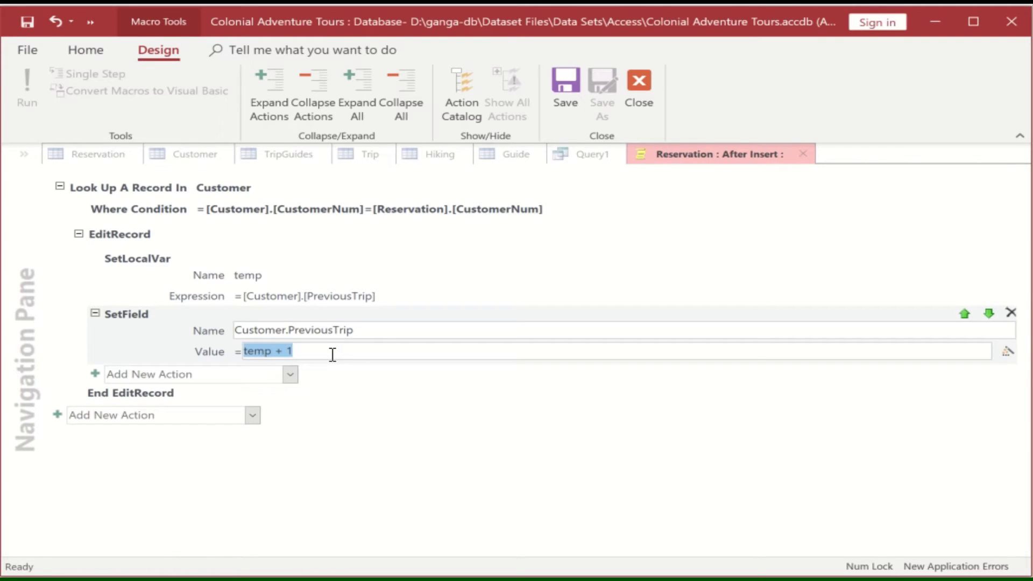
{"action": "key", "text": "BackSpace"}
{"action": "type", "text": "temp + 1"}
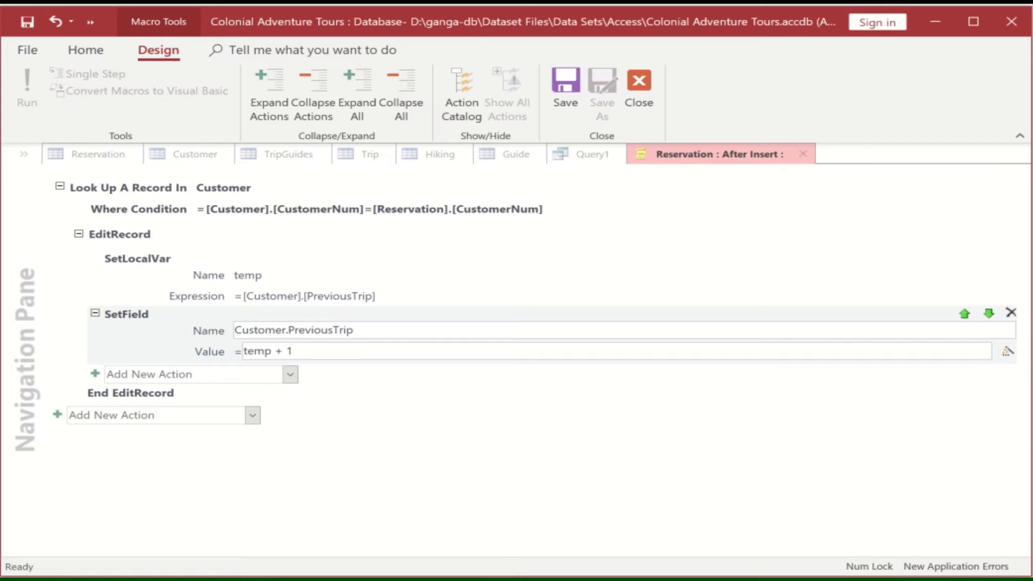
{"action": "left_click", "coordinate": [329, 487]}
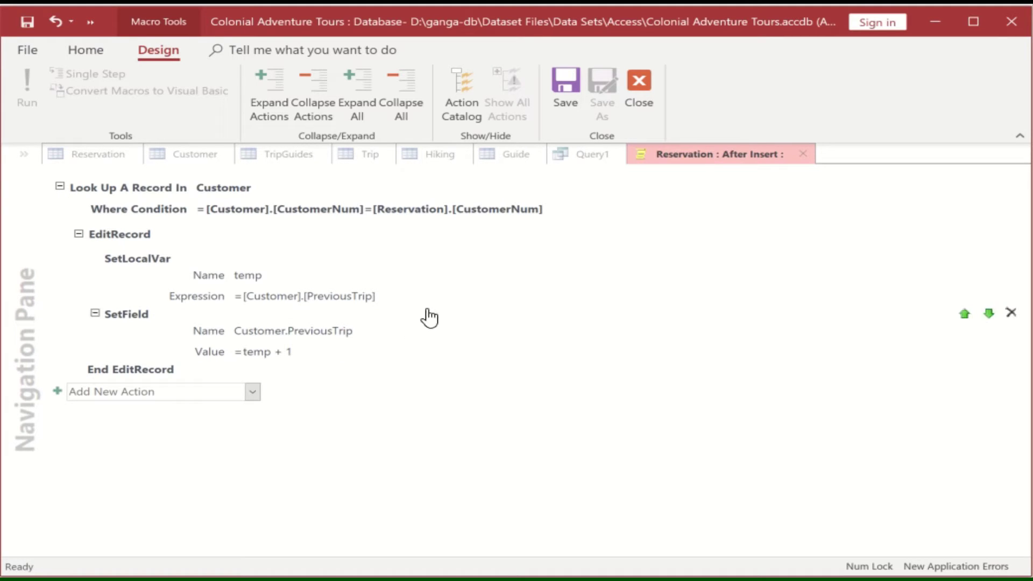
- Save and close the macro, then check customer 102's PreviousTrip of 3 in the Customer table
{"action": "left_click", "coordinate": [557, 85]}
{"action": "left_click", "coordinate": [637, 92]}
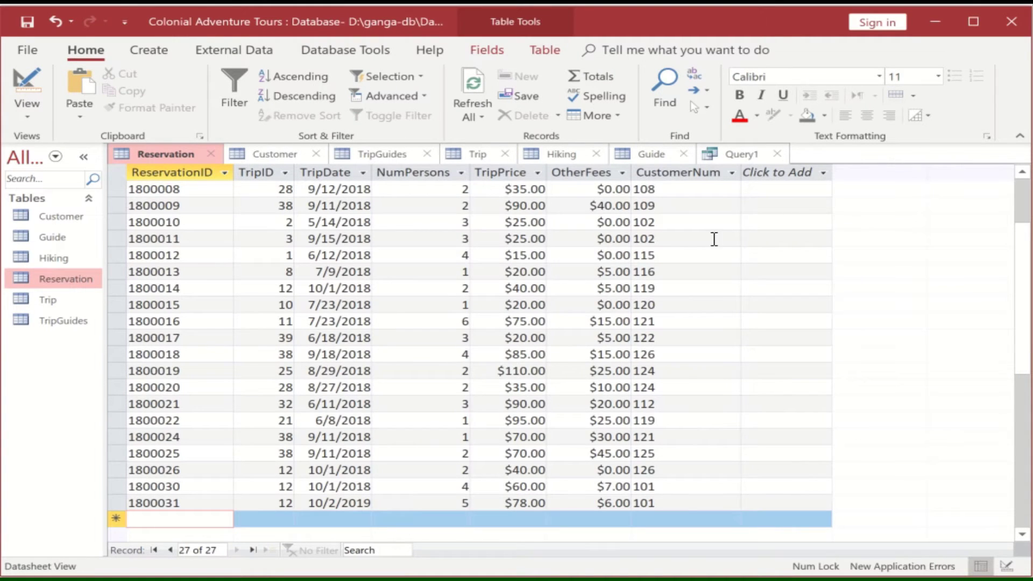
{"action": "double_click", "coordinate": [80, 216]}
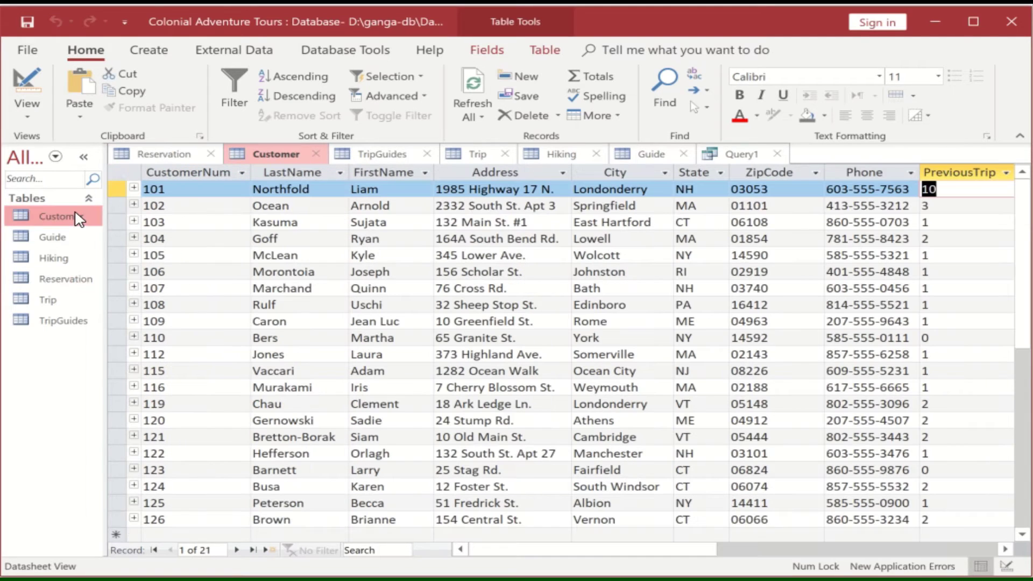
{"action": "key", "text": "Down"}
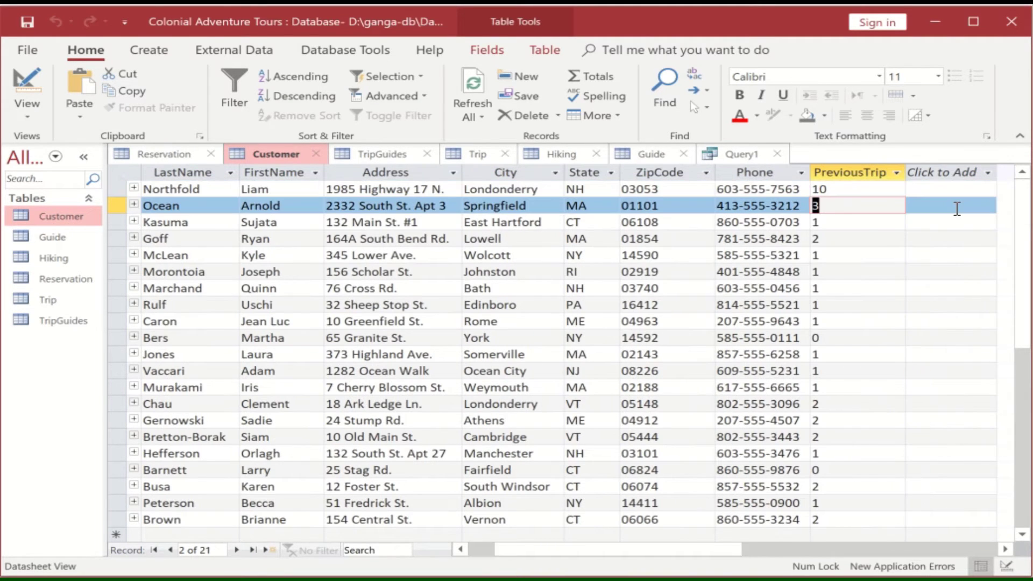
{"action": "left_click", "coordinate": [491, 550]}
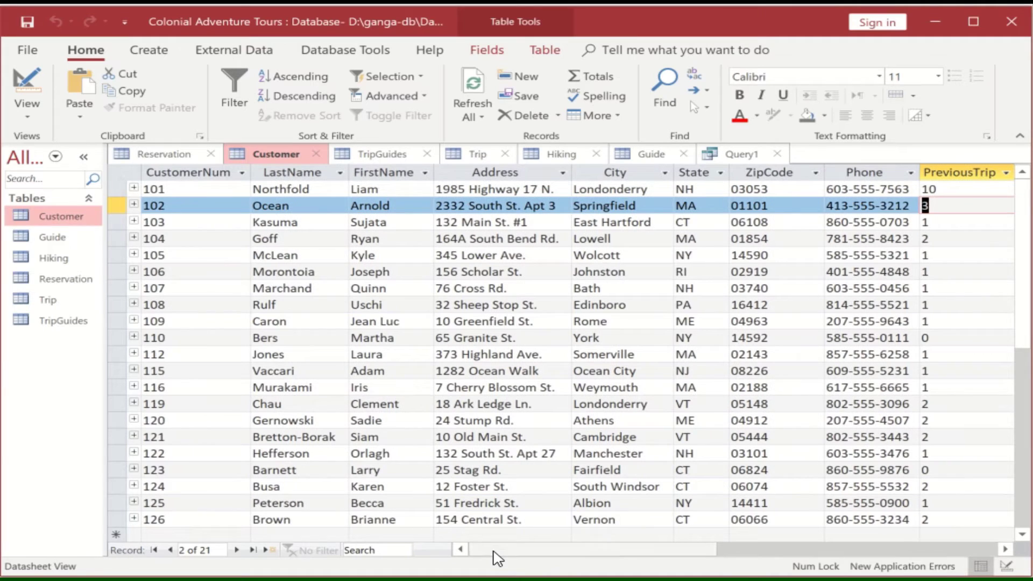
{"action": "left_click", "coordinate": [59, 285]}
- Start a new Reservation row for customer 102 with ID 180032 and trip 12
{"action": "double_click", "coordinate": [62, 290]}
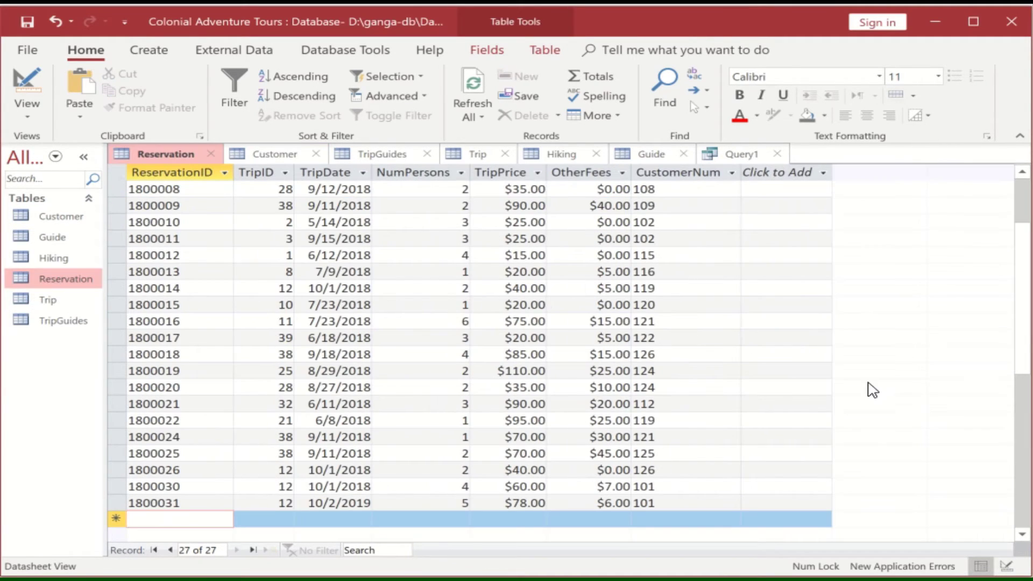
{"action": "scroll", "coordinate": [1028, 345], "scroll_direction": "down", "scroll_amount": 3}
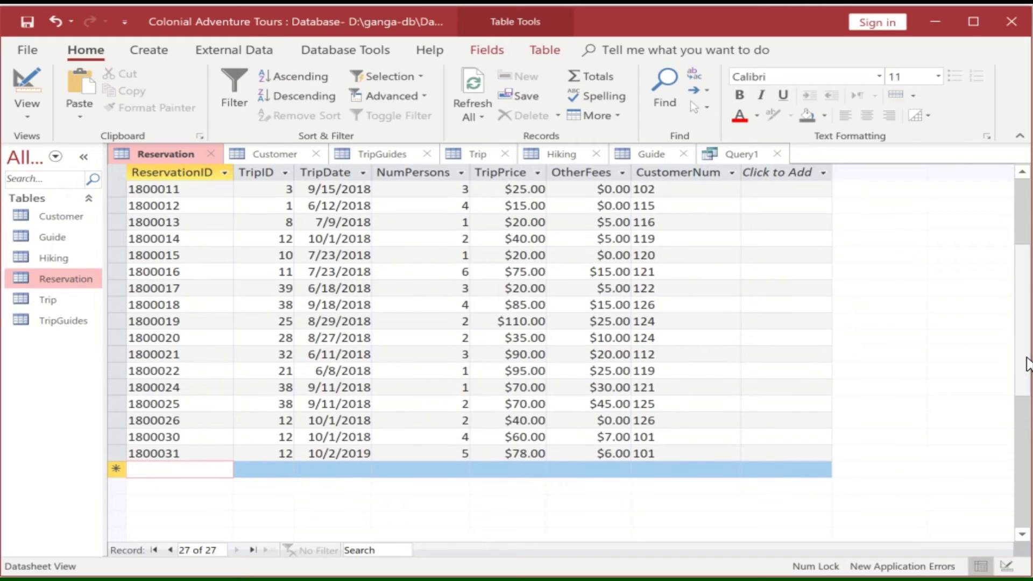
{"action": "left_click", "coordinate": [652, 465]}
{"action": "type", "text": "102"}
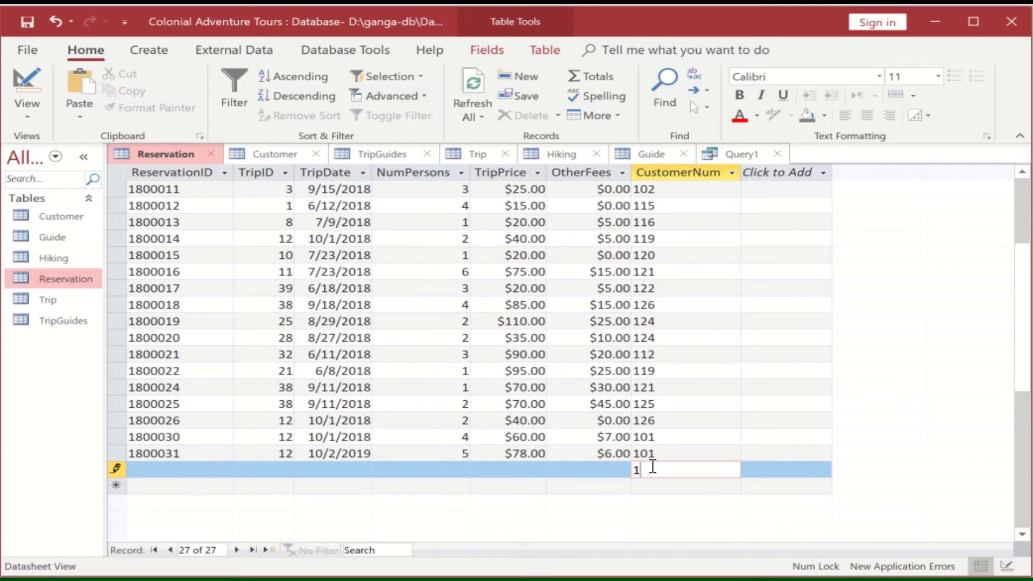
{"action": "left_click", "coordinate": [146, 470]}
{"action": "type", "text": "18"}
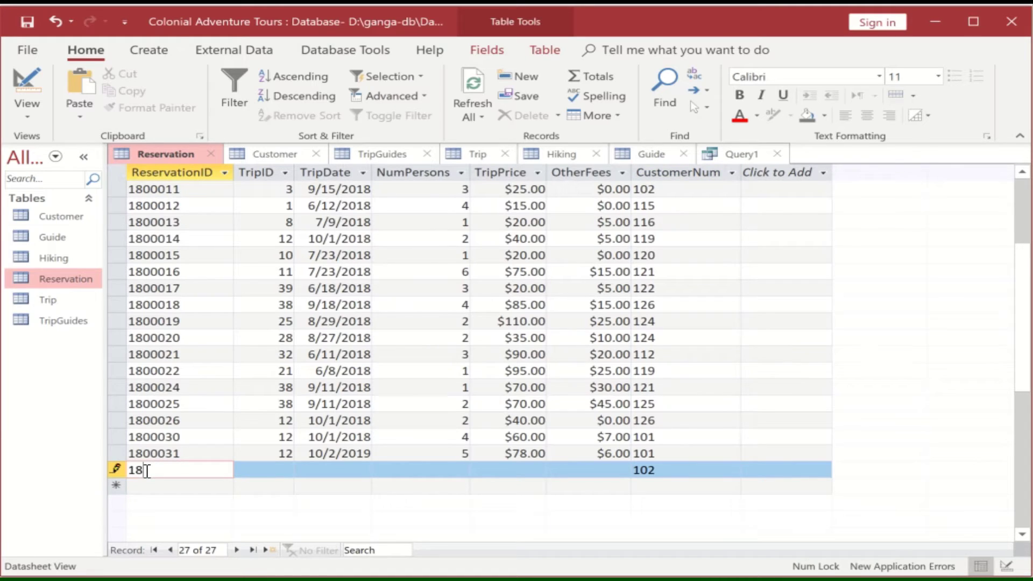
{"action": "type", "text": "0032"}
{"action": "key", "text": "Tab"}
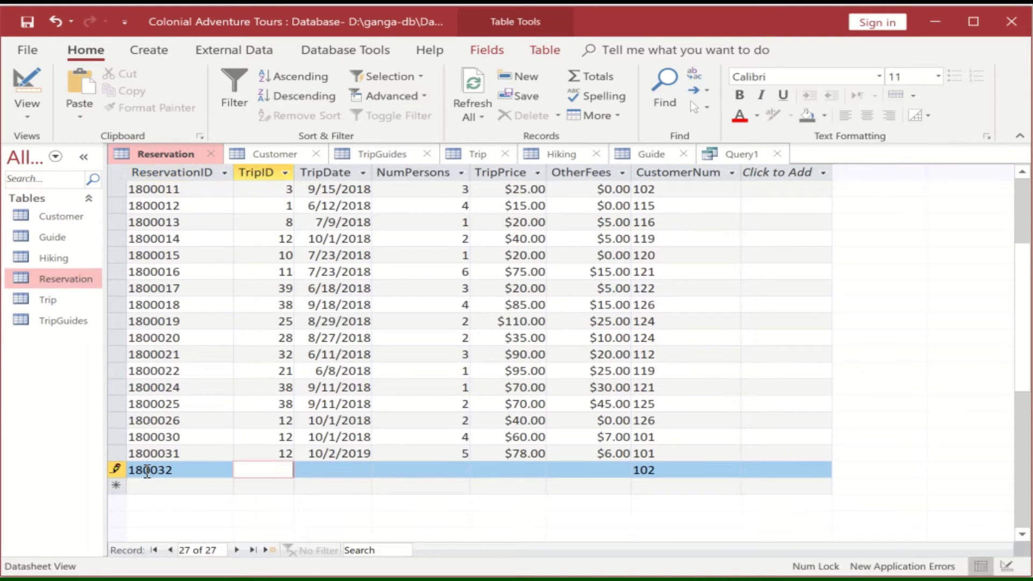
{"action": "type", "text": "12"}
- Finish the row with date 10/2/2019, 5 persons and price 67, then recheck Customer's PreviousTrip
{"action": "key", "text": "Tab"}
{"action": "type", "text": "1"}
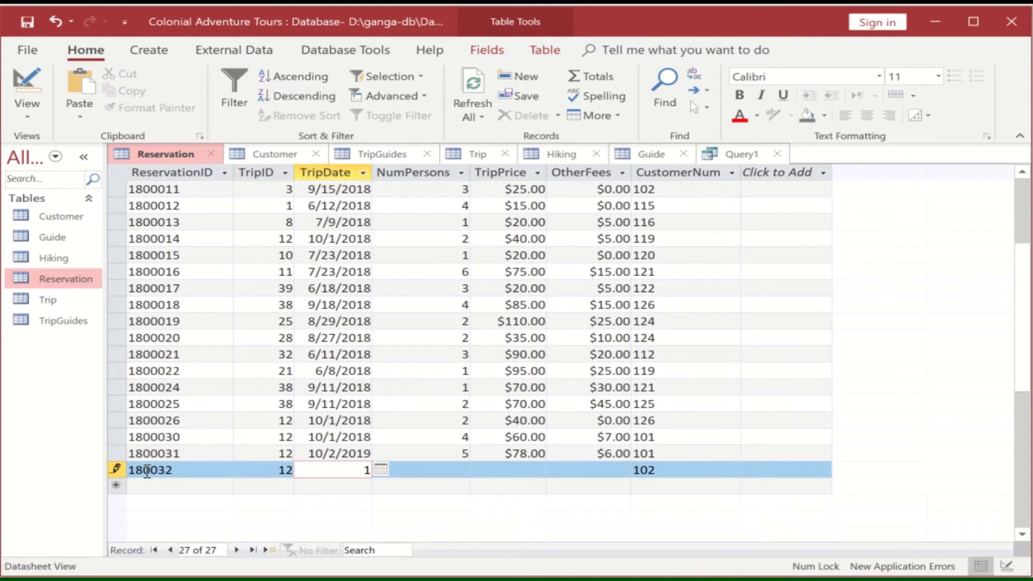
{"action": "type", "text": "0/2/2019"}
{"action": "key", "text": "Tab"}
{"action": "type", "text": "5"}
{"action": "key", "text": "Tab"}
{"action": "type", "text": "6"}
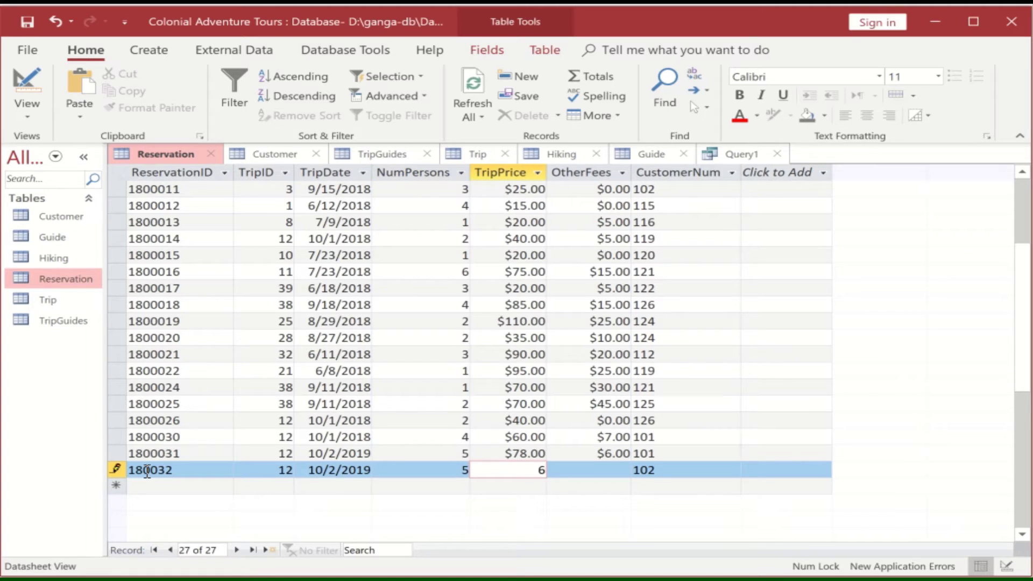
{"action": "type", "text": "7"}
{"action": "key", "text": "Tab"}
{"action": "key", "text": "Tab"}
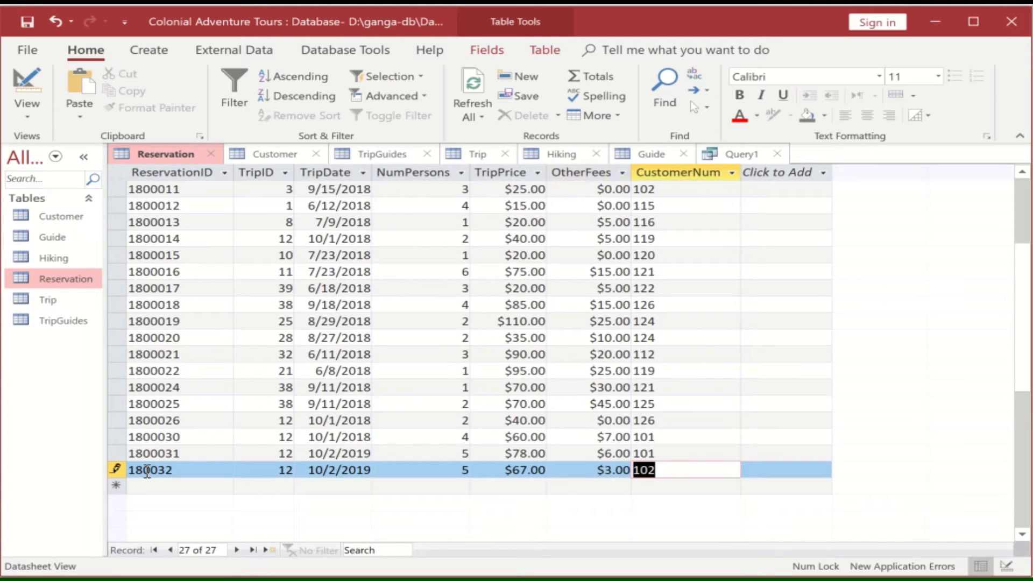
{"action": "key", "text": "Tab"}
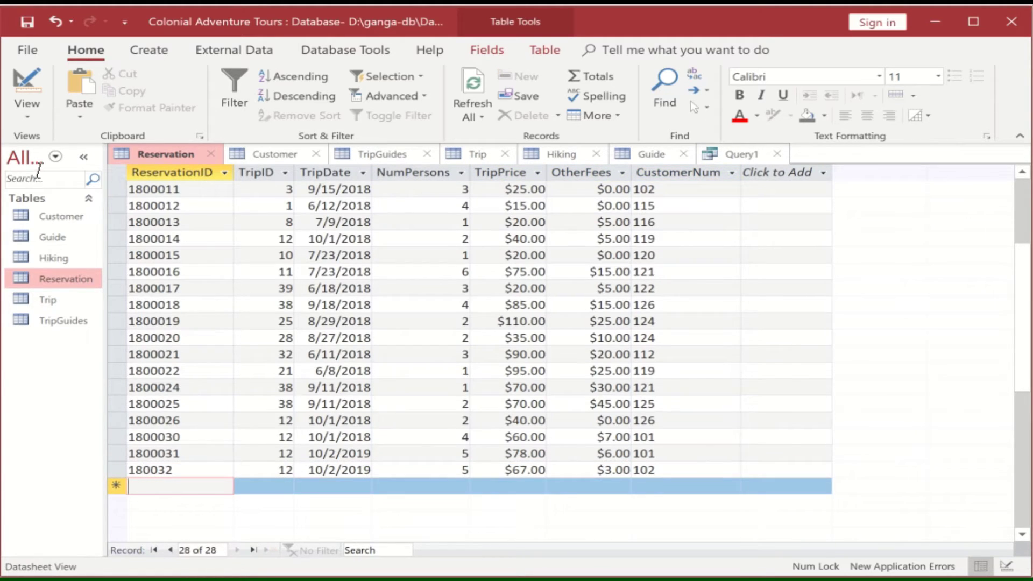
{"action": "double_click", "coordinate": [55, 217]}
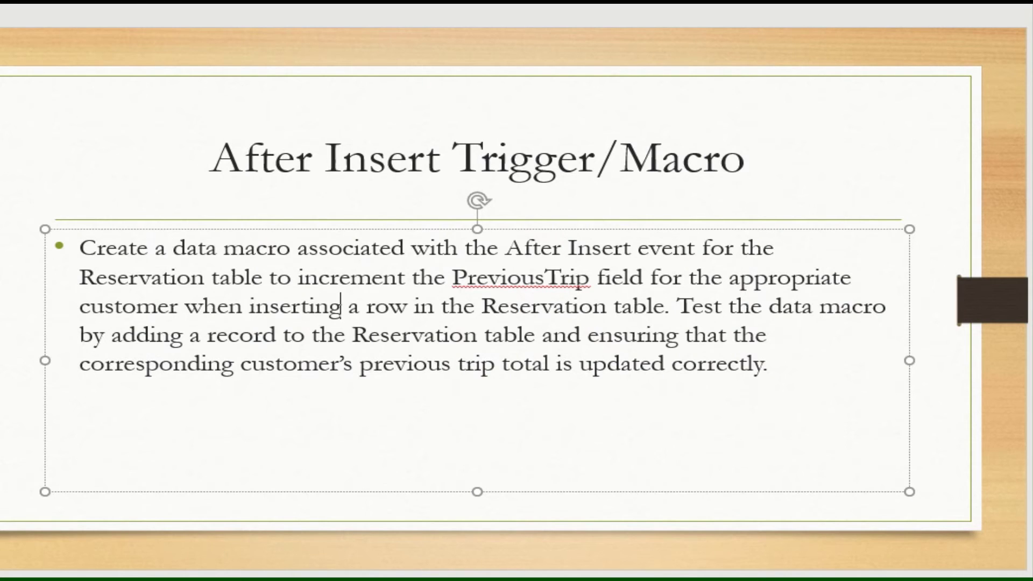
- Insert a new blank slide with Ctrl+M
{"action": "key", "text": "ctrl+m"}
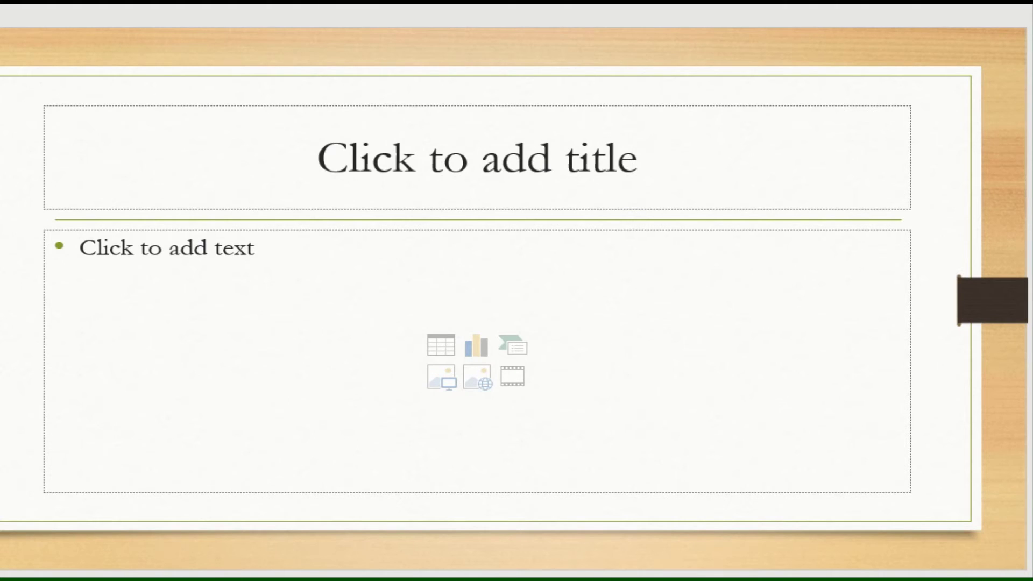